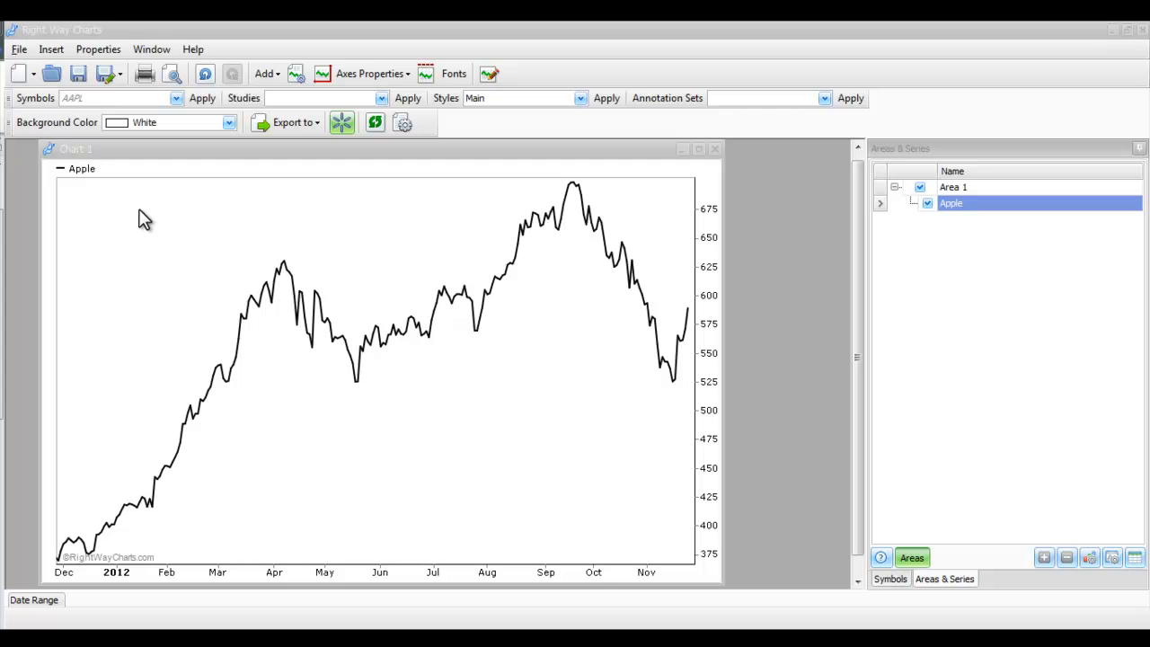
left_click(52, 52)
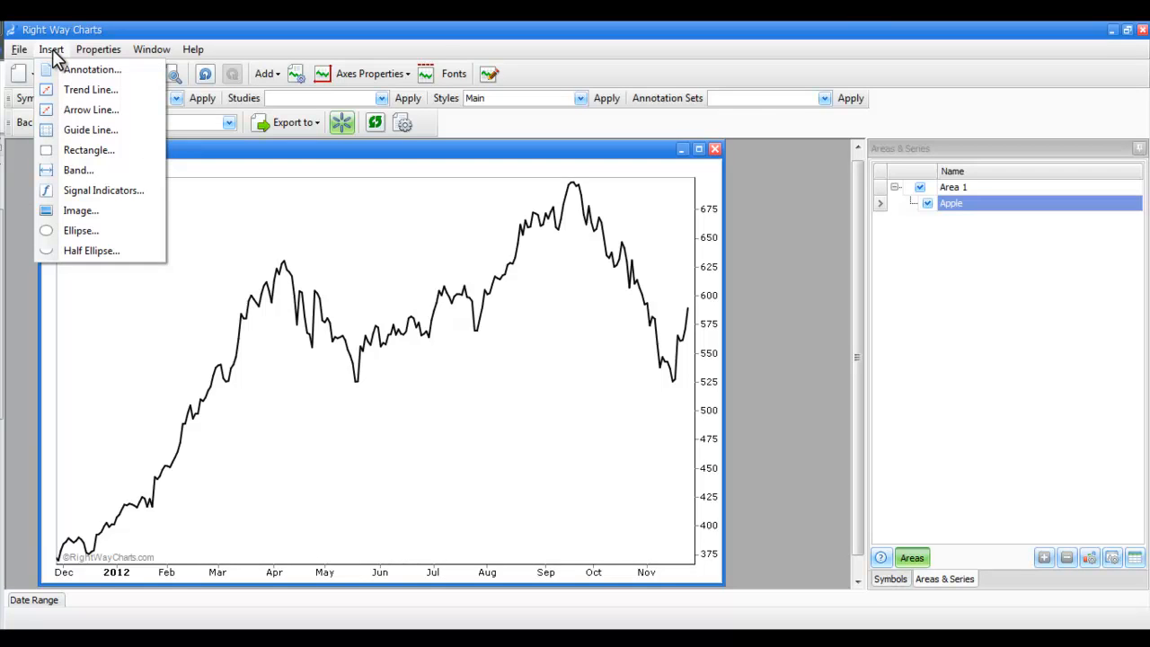
left_click(52, 52)
left_click(272, 74)
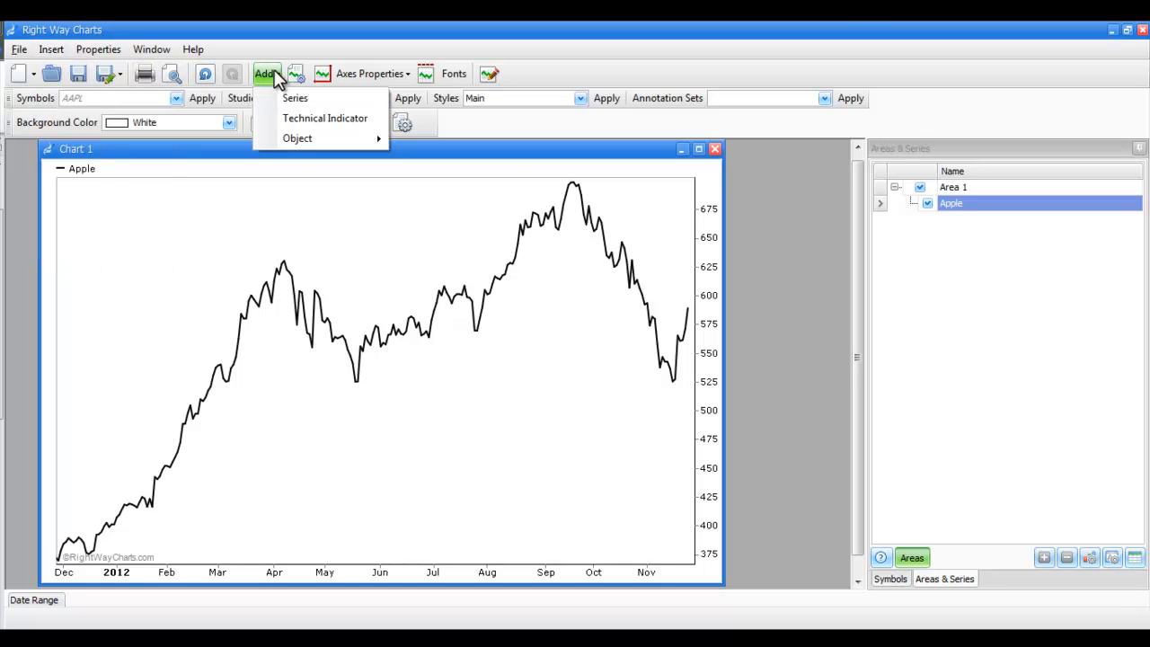
mouse_move(295, 144)
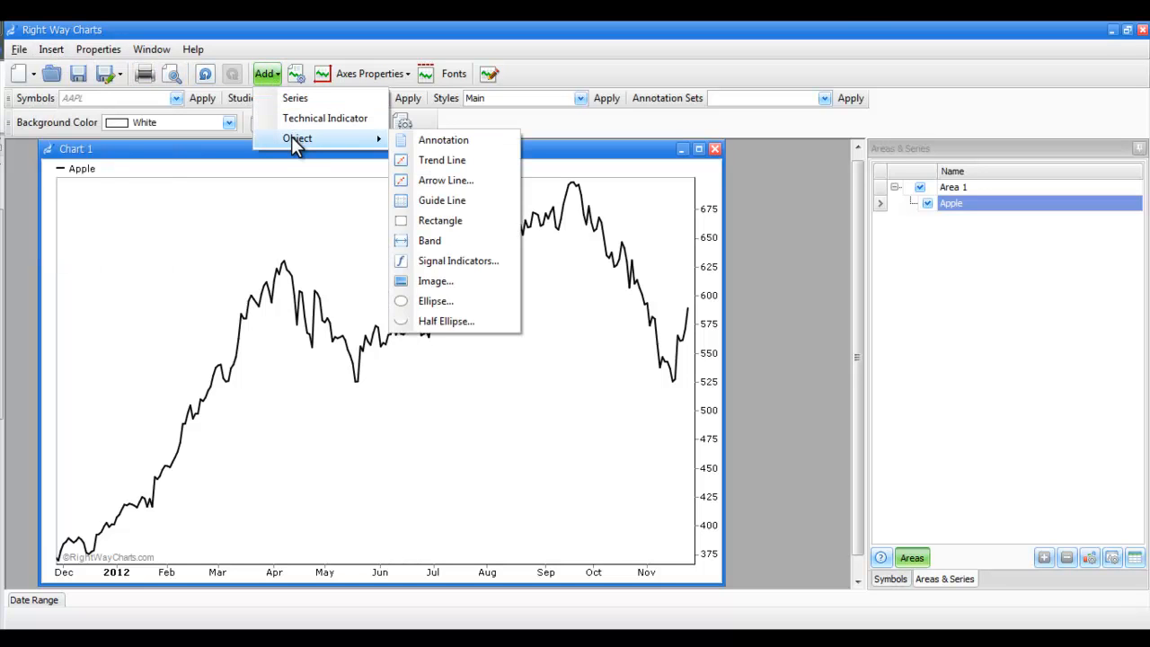
left_click(216, 210)
right_click(217, 211)
mouse_move(243, 272)
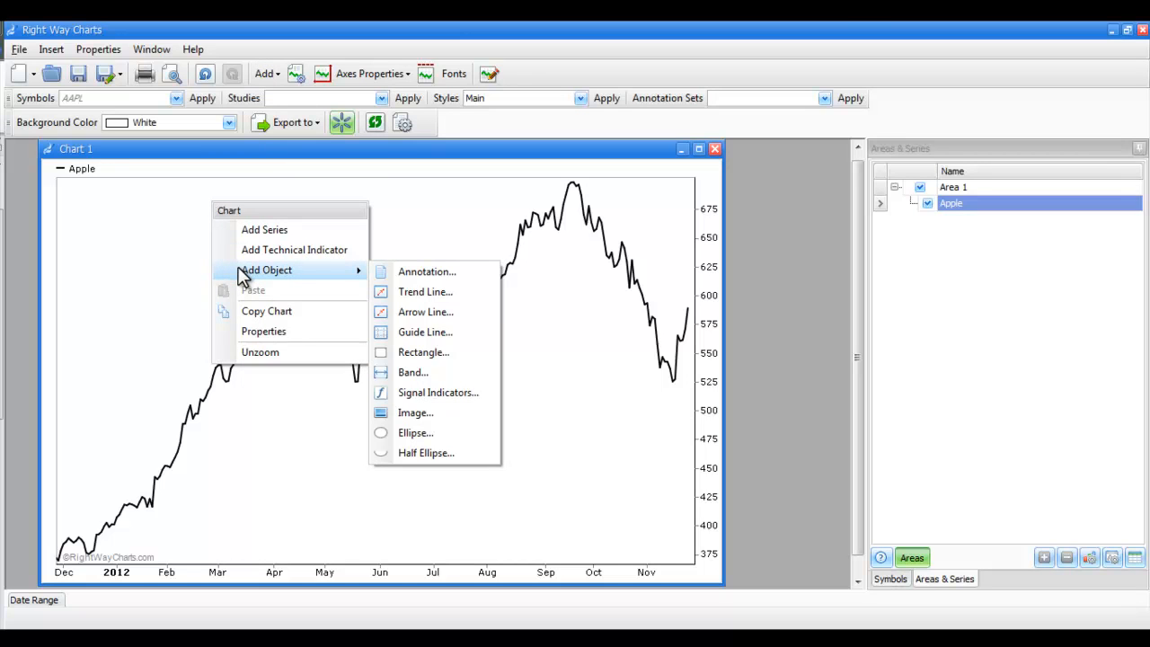
left_click(144, 267)
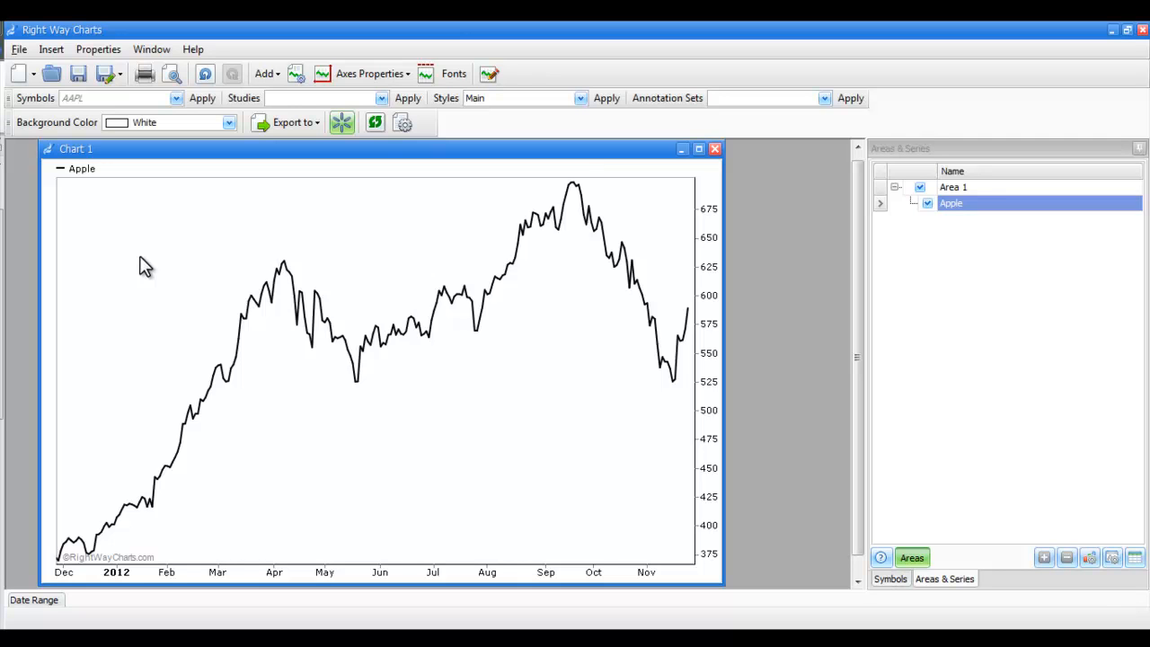
Add an annotation object to the chart with the text "2012 HIGH"
right_click(140, 258)
mouse_move(160, 324)
left_click(367, 328)
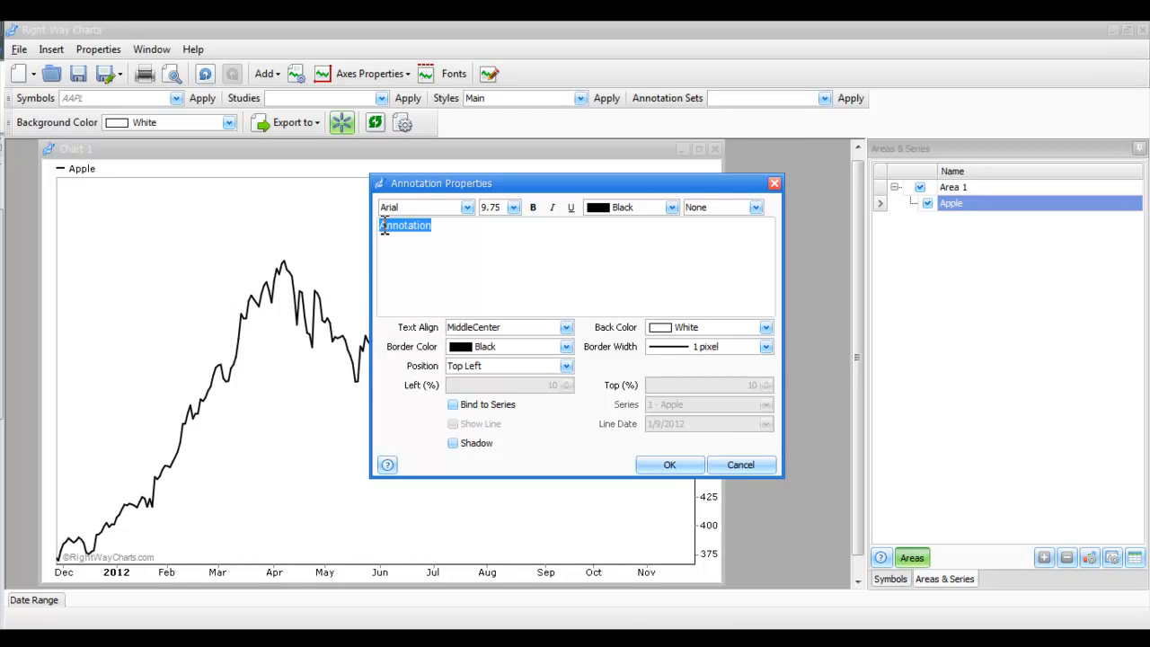
type("2012 HIGH")
Format the annotation text as bold and Red, and set its border color to Transparent
left_click(533, 208)
left_click(672, 208)
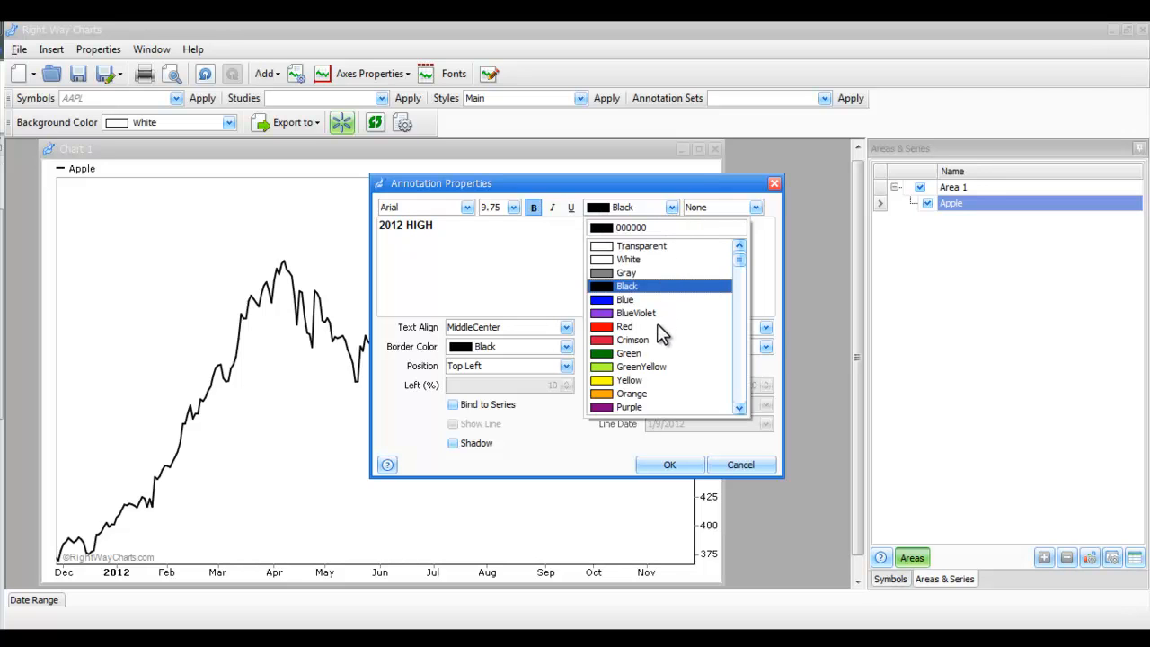
left_click(630, 327)
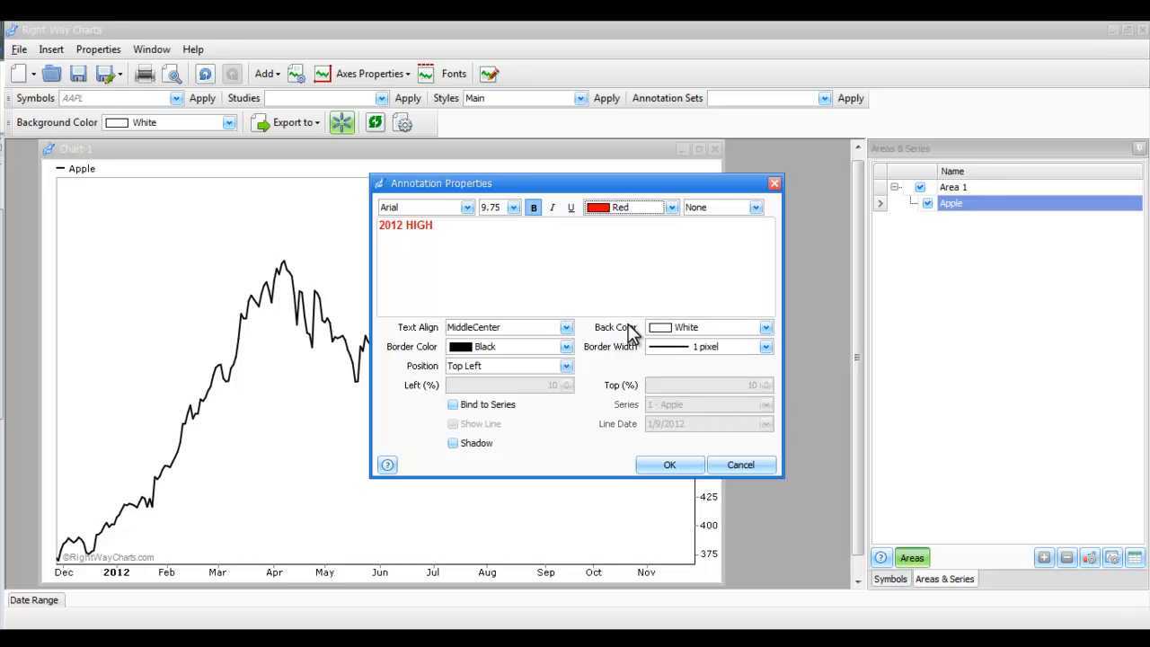
left_click(566, 346)
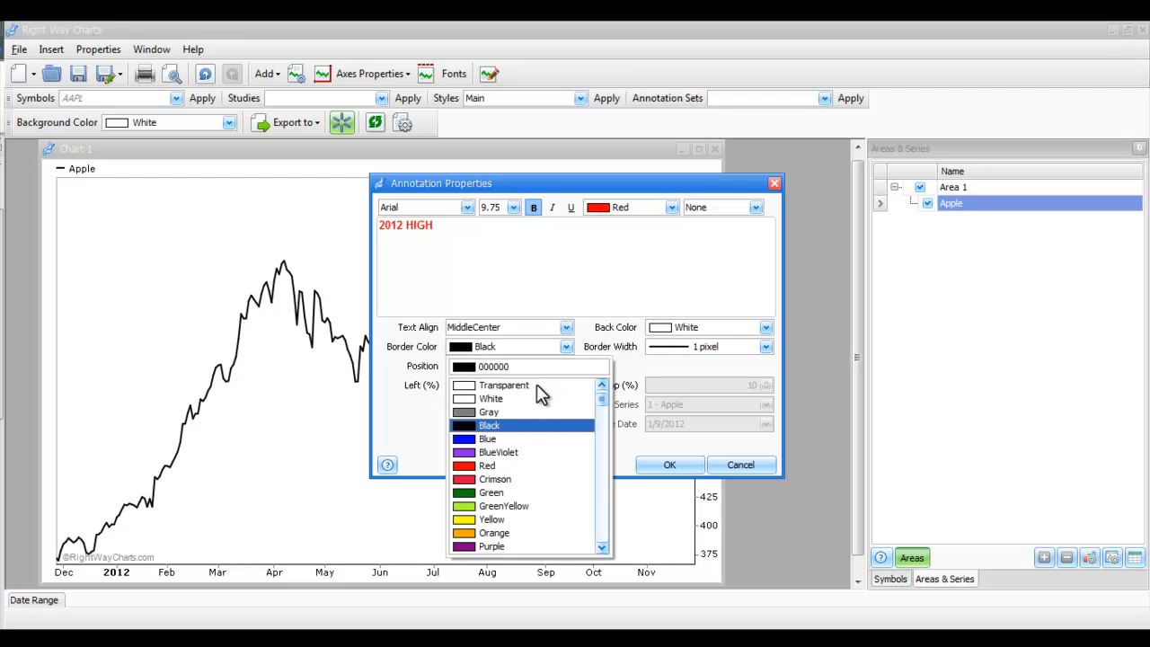
left_click(537, 385)
Bind the annotation to the 1 - Apple series, confirm, and place it beside the September peak
left_click(453, 404)
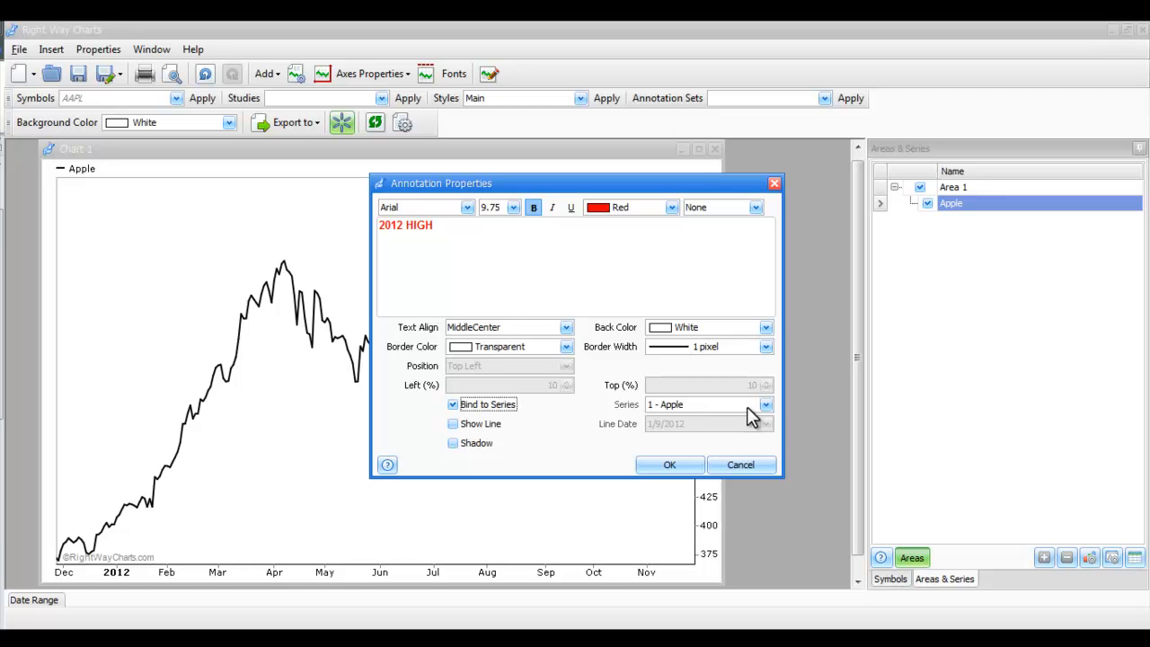
left_click(764, 405)
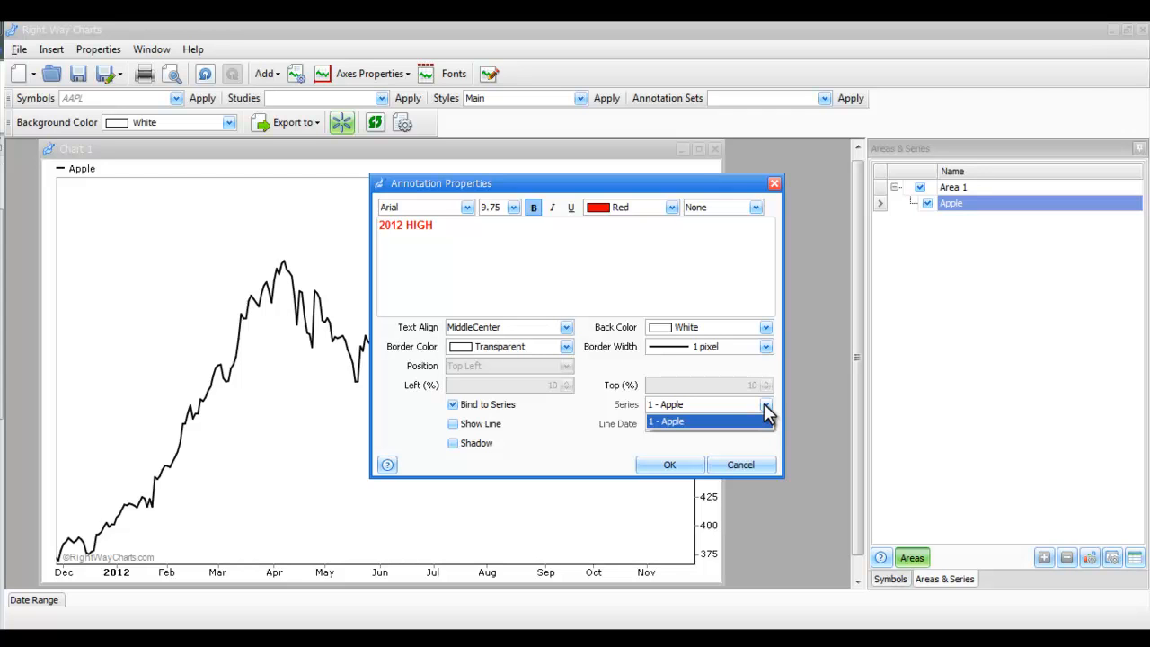
left_click(765, 409)
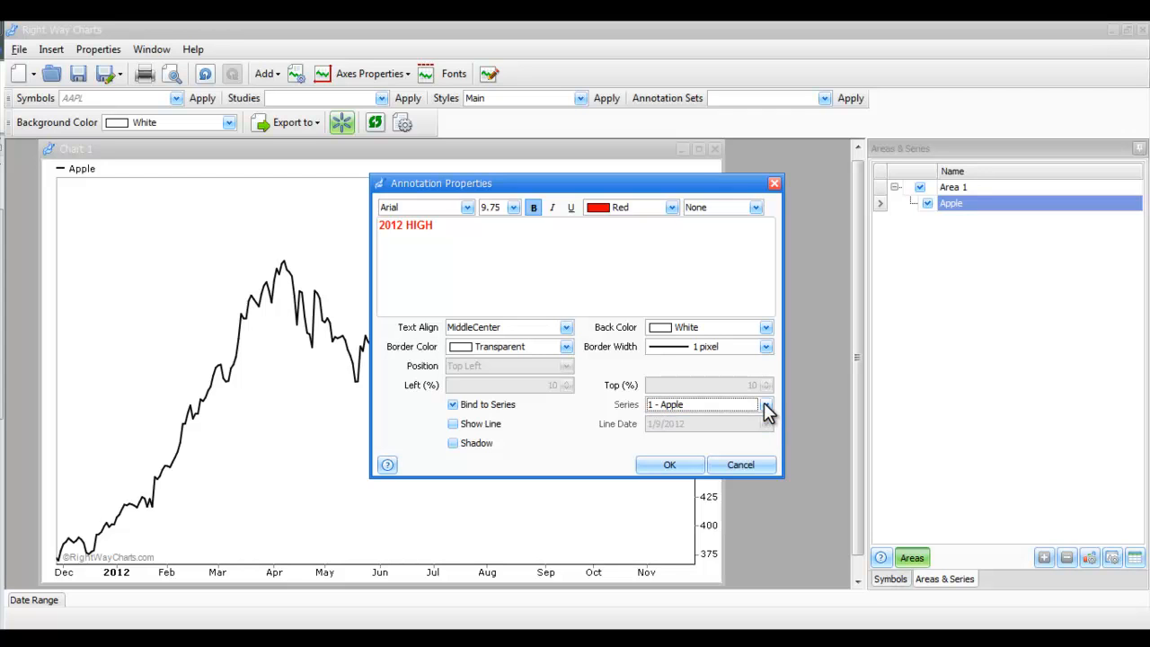
left_click(670, 467)
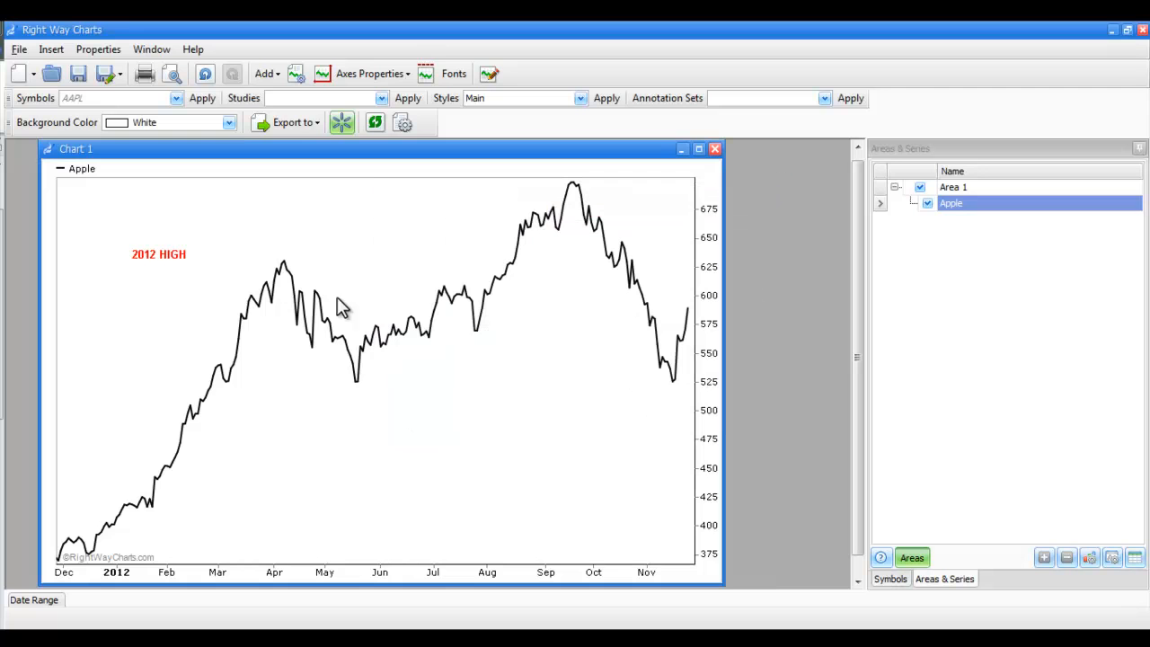
mouse_move(175, 255)
left_mouse_down()
mouse_move(155, 249)
mouse_move(535, 214)
mouse_move(612, 186)
left_mouse_up()
left_click(576, 377)
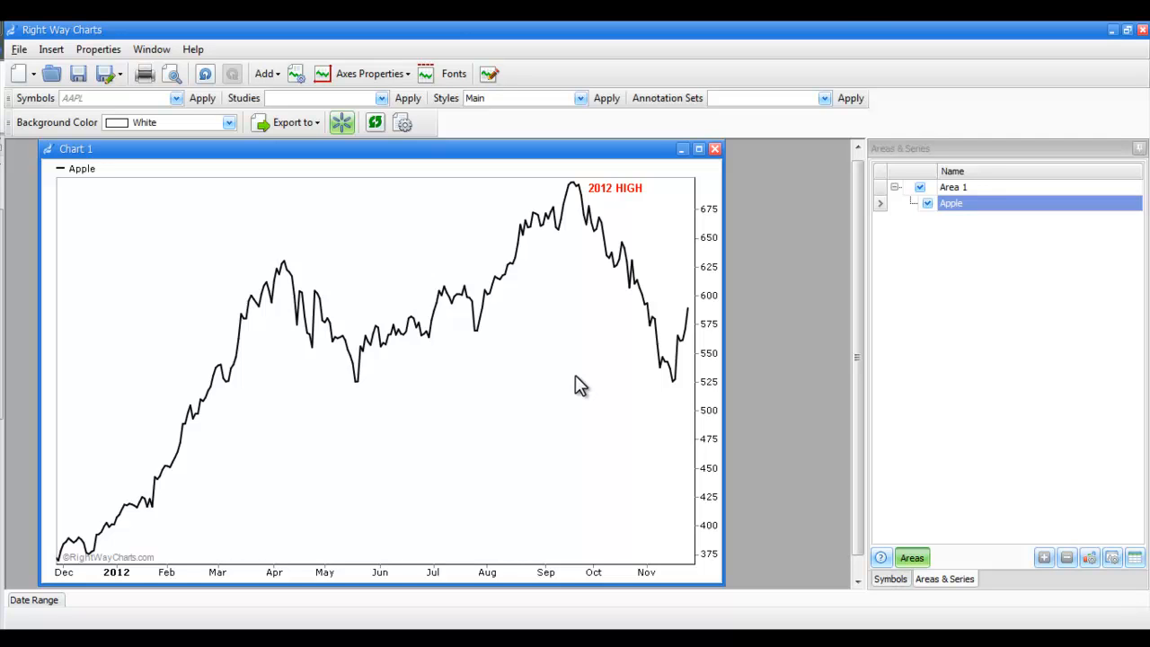
Add an arrow line object to the chart and set its line color to Blue
right_click(370, 235)
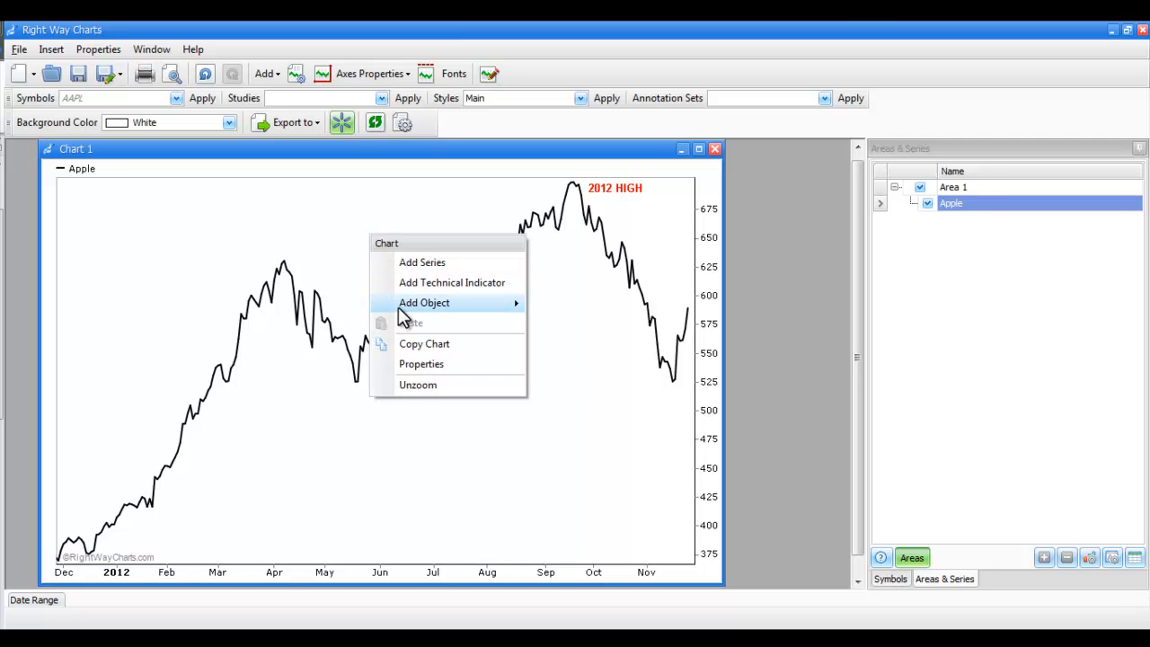
mouse_move(402, 306)
left_click(596, 346)
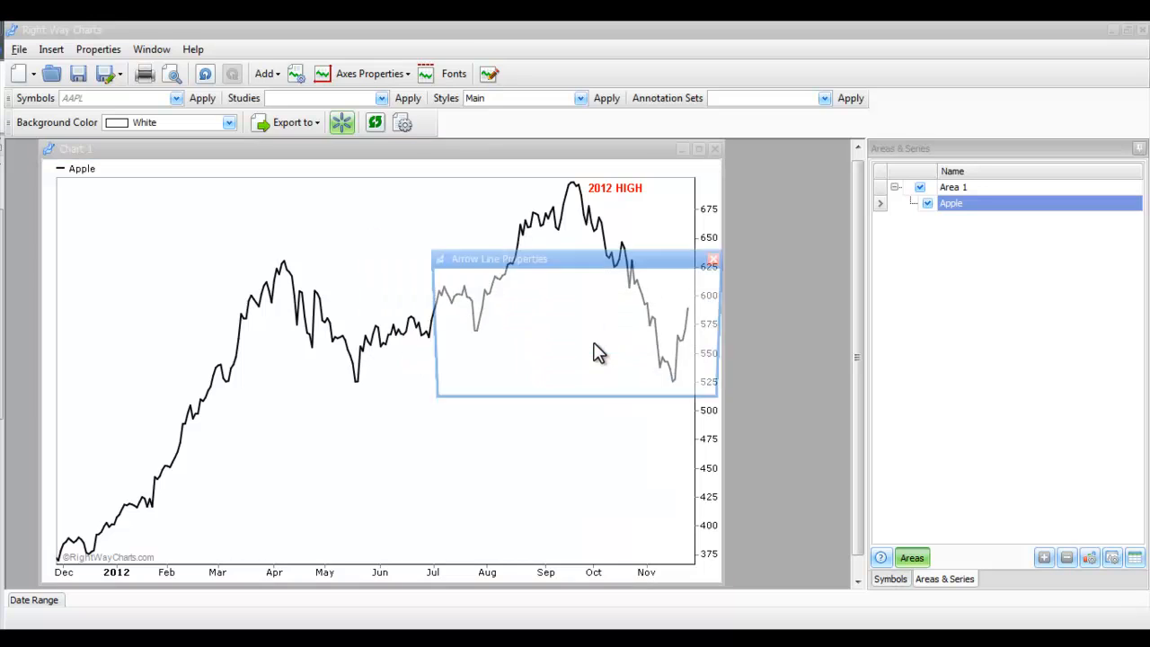
left_click(714, 279)
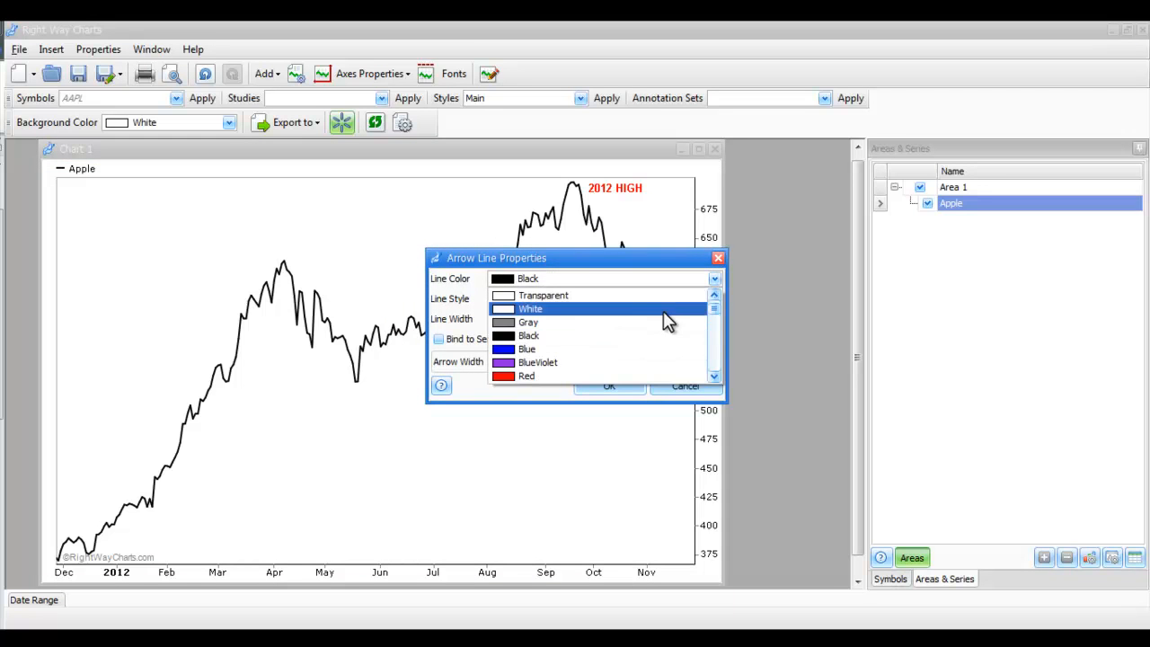
left_click(643, 348)
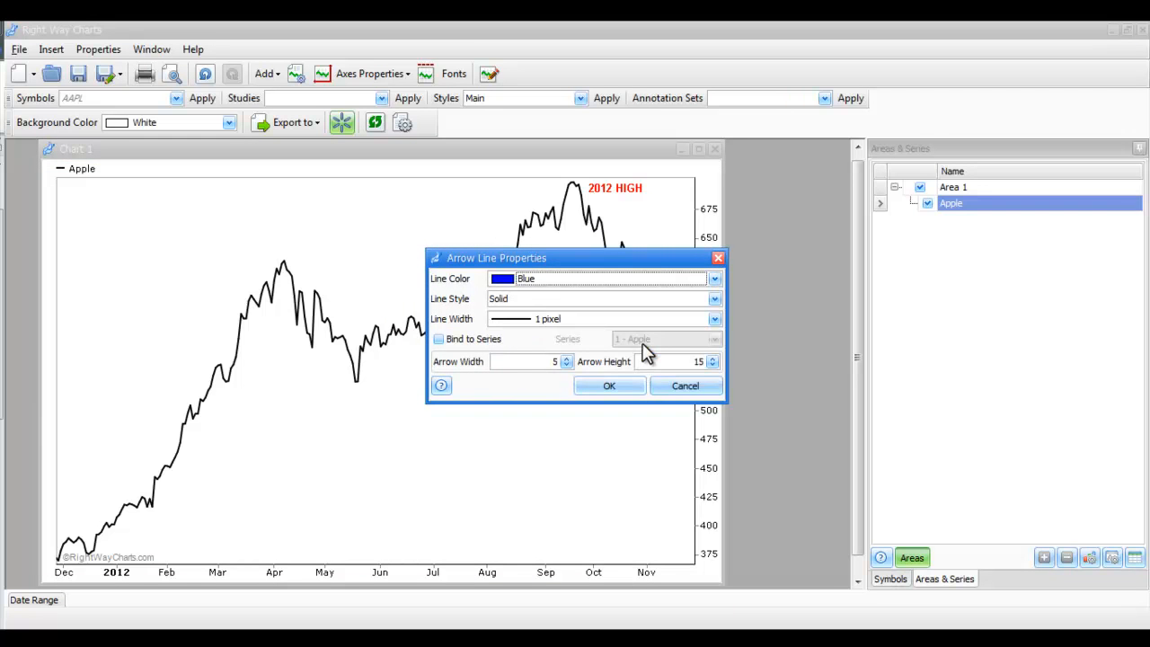
Set the arrow height to 10, bind the arrow to the series, and confirm
double_click(698, 362)
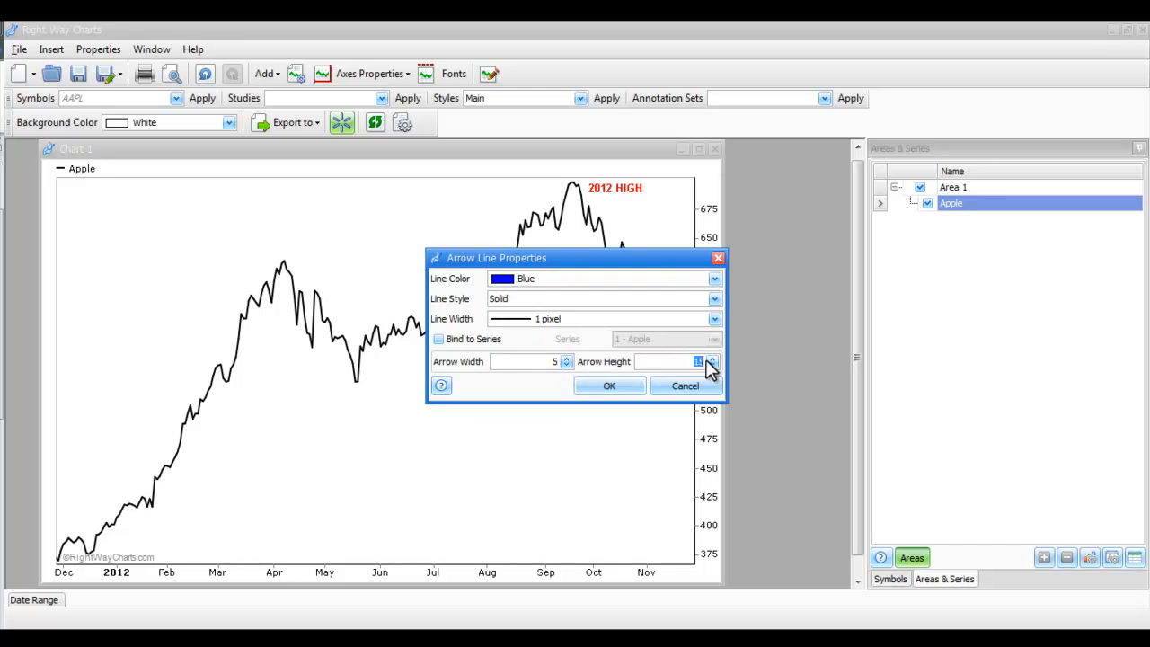
type("10")
left_click(438, 339)
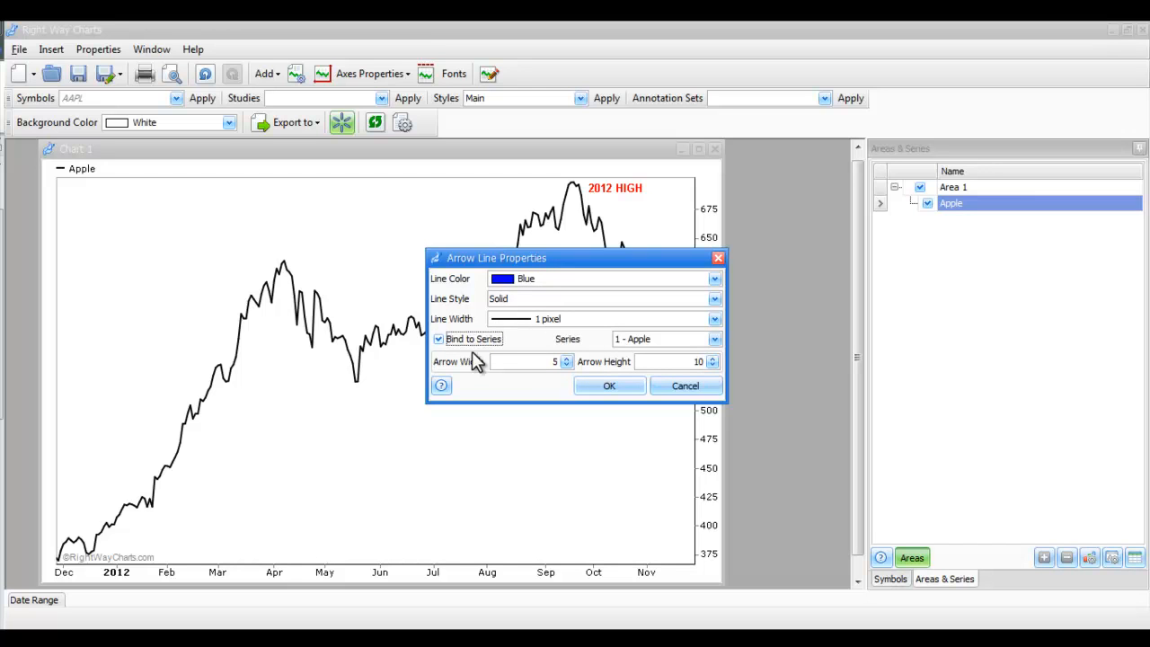
left_click(609, 386)
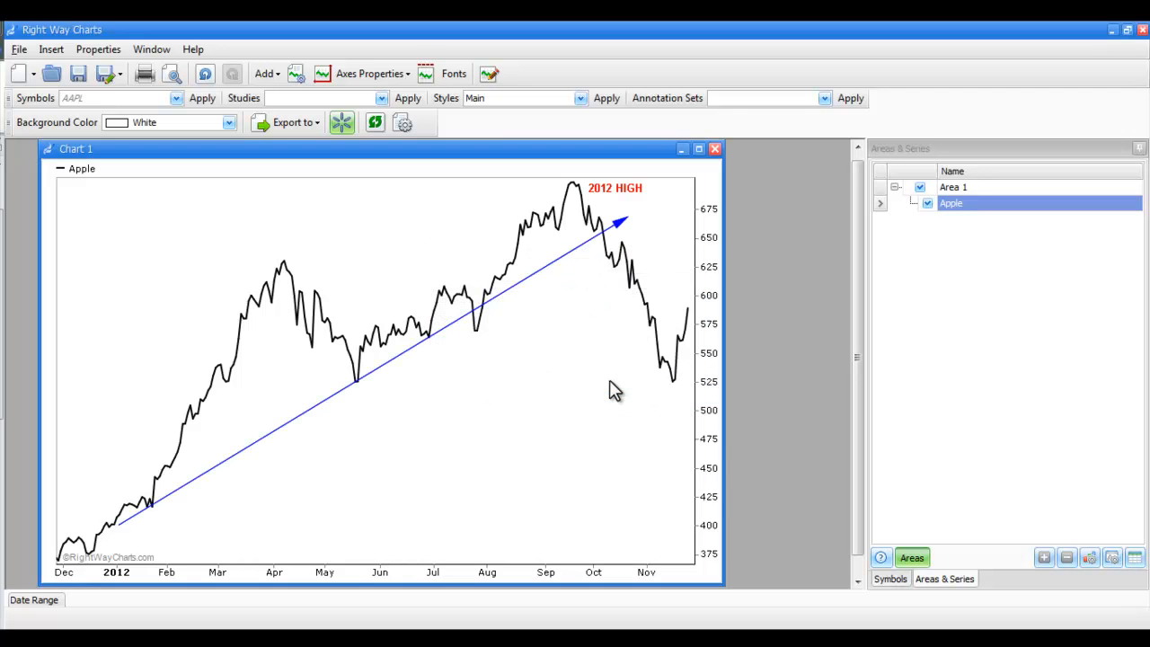
Reposition the arrow to run from late June up to the September peak next to the label
left_click(564, 257)
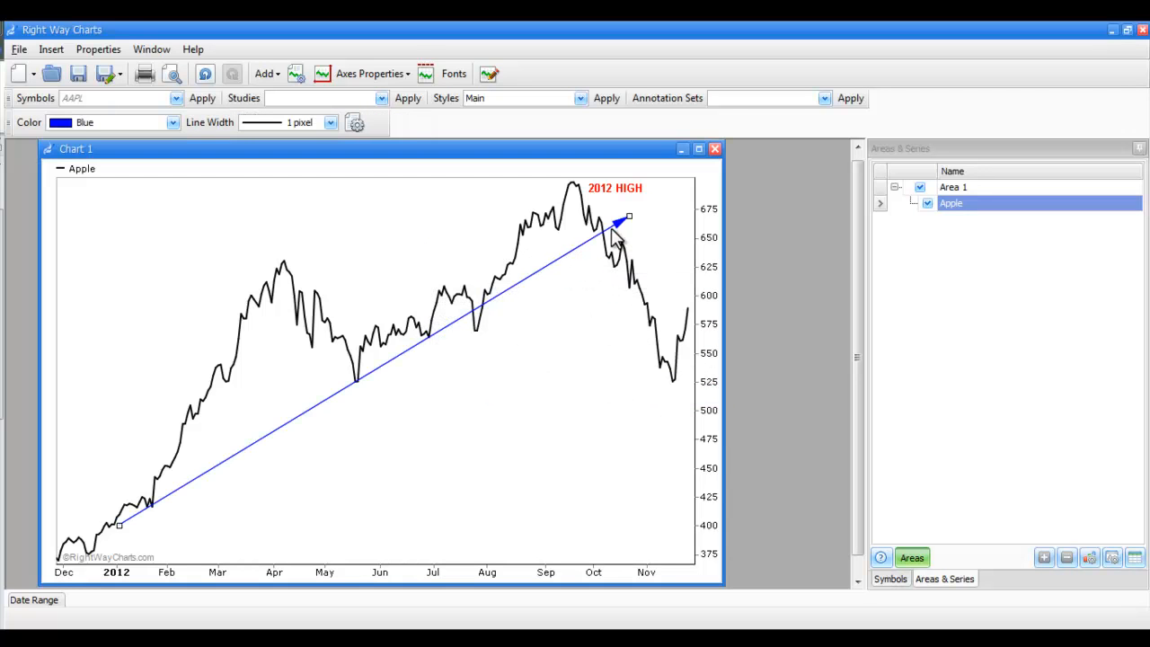
left_click_drag(629, 220, 555, 187)
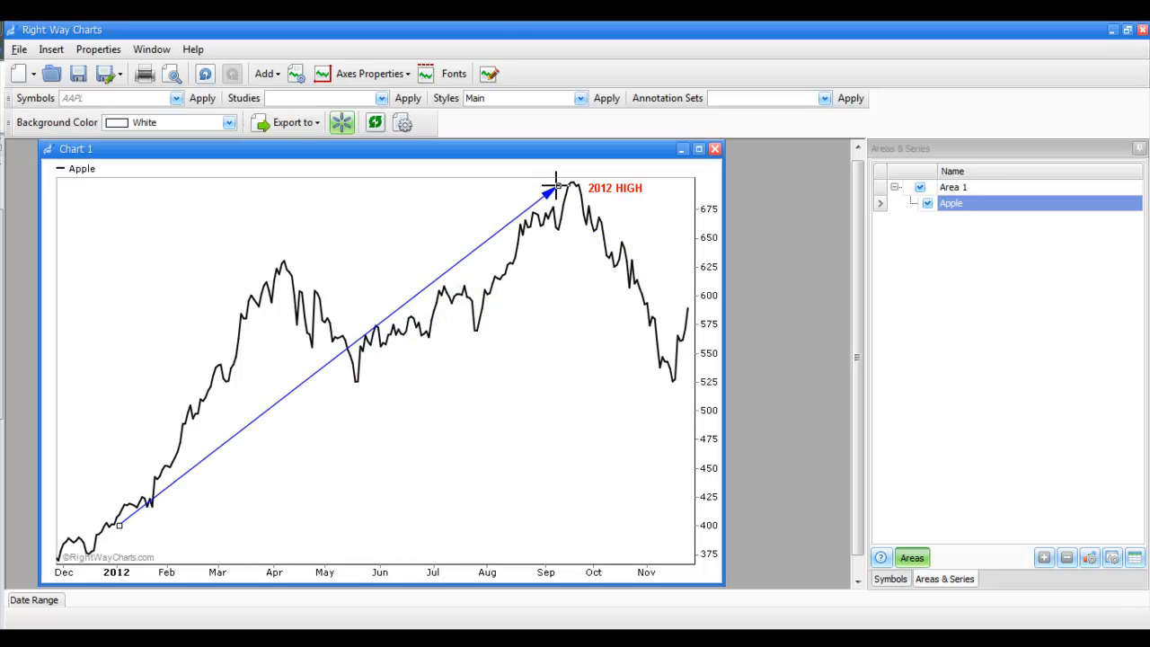
left_click_drag(118, 526, 415, 305)
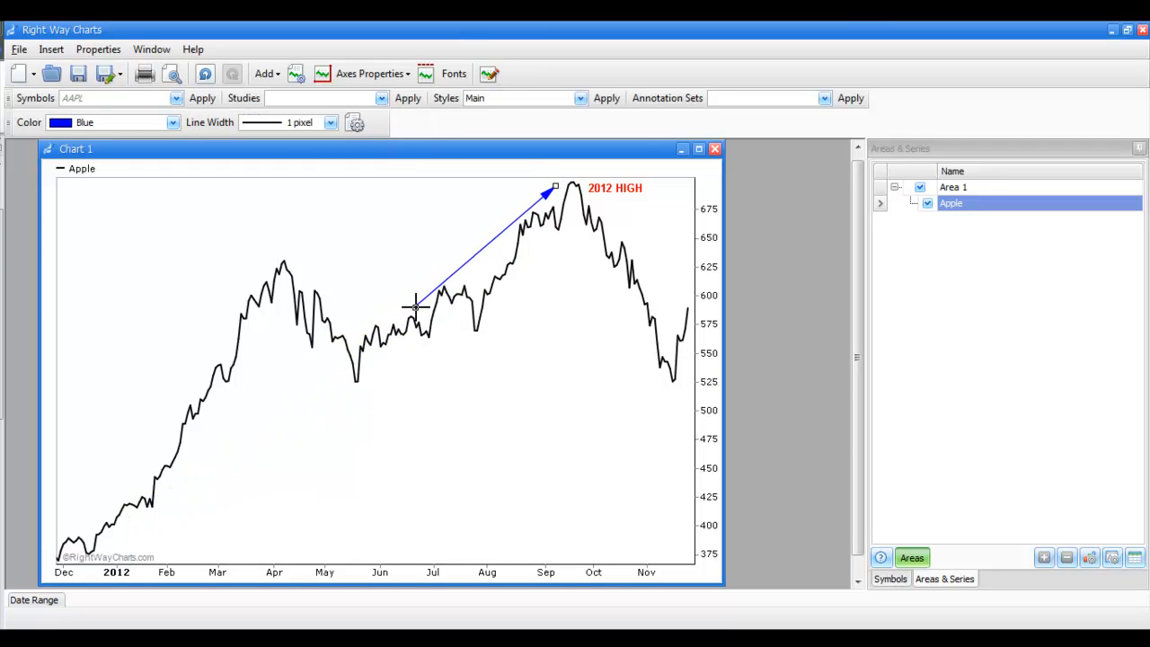
left_click(593, 429)
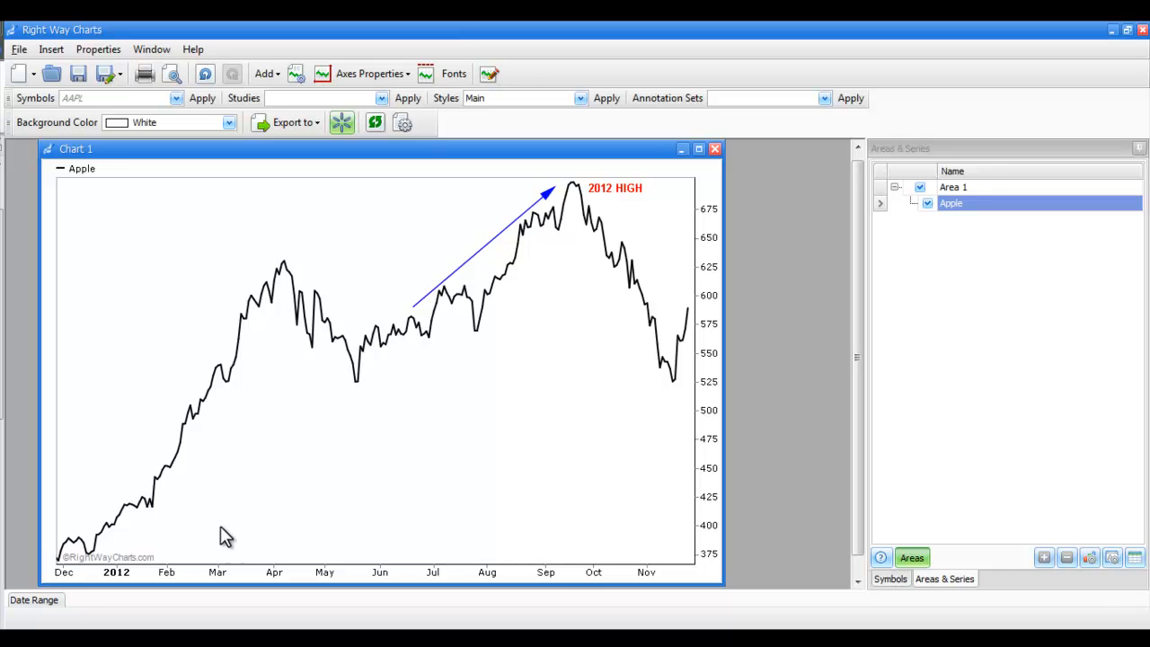
Open the date range panel, edit the start date's year, and update the chart
left_click(49, 600)
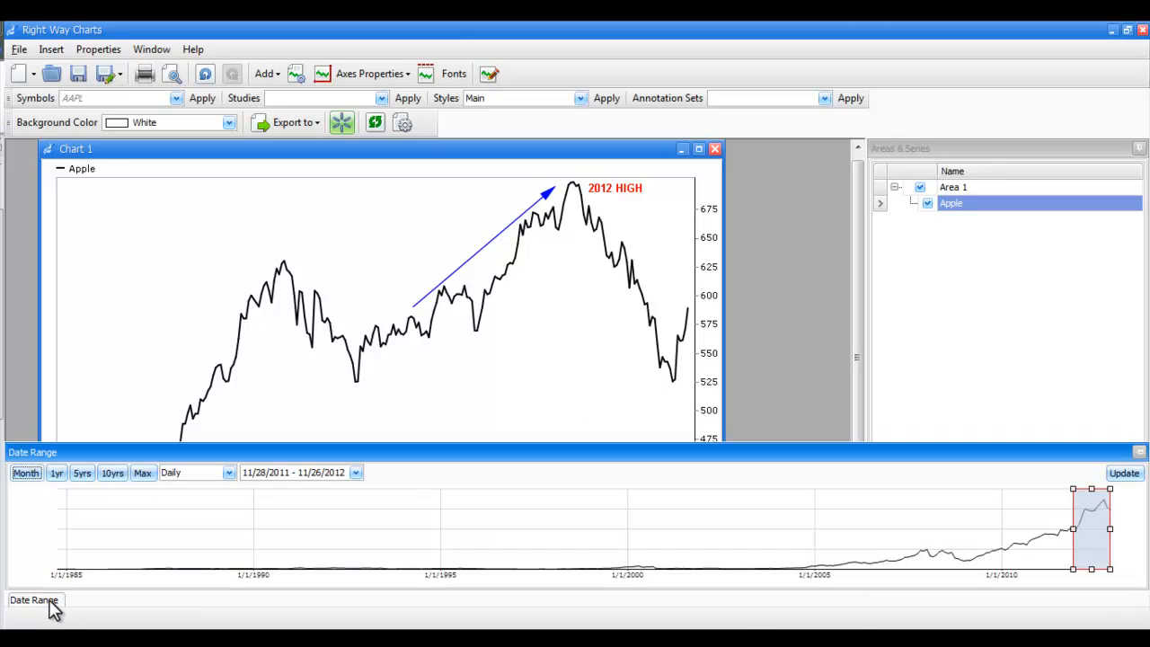
left_click(290, 473)
type("0")
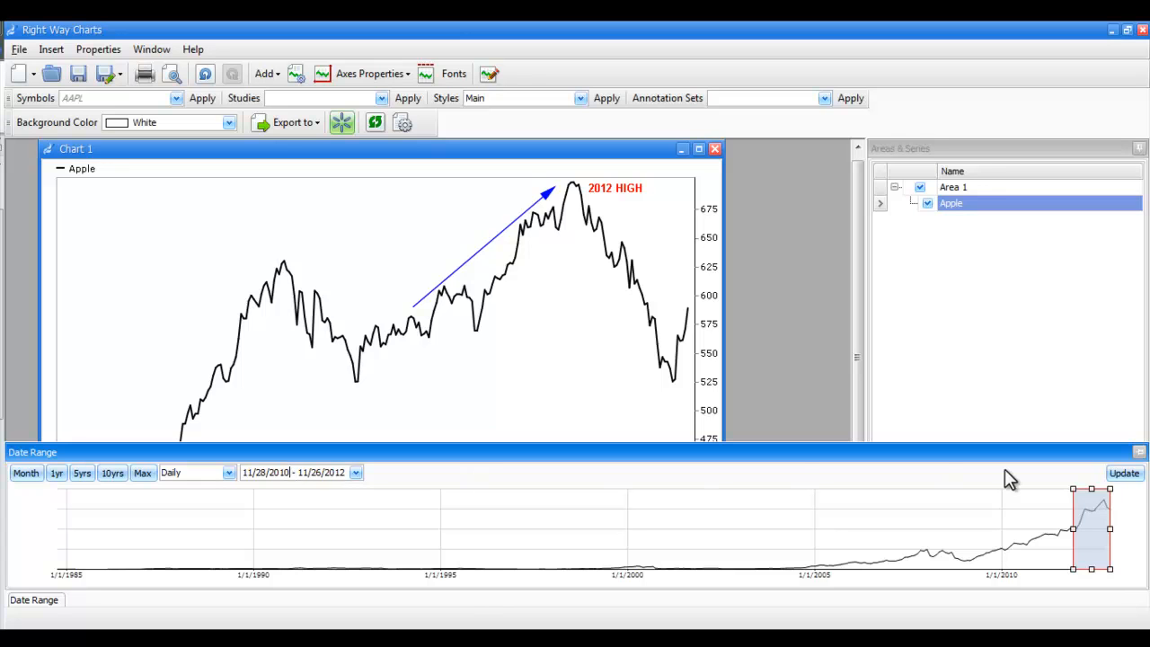
left_click(1126, 474)
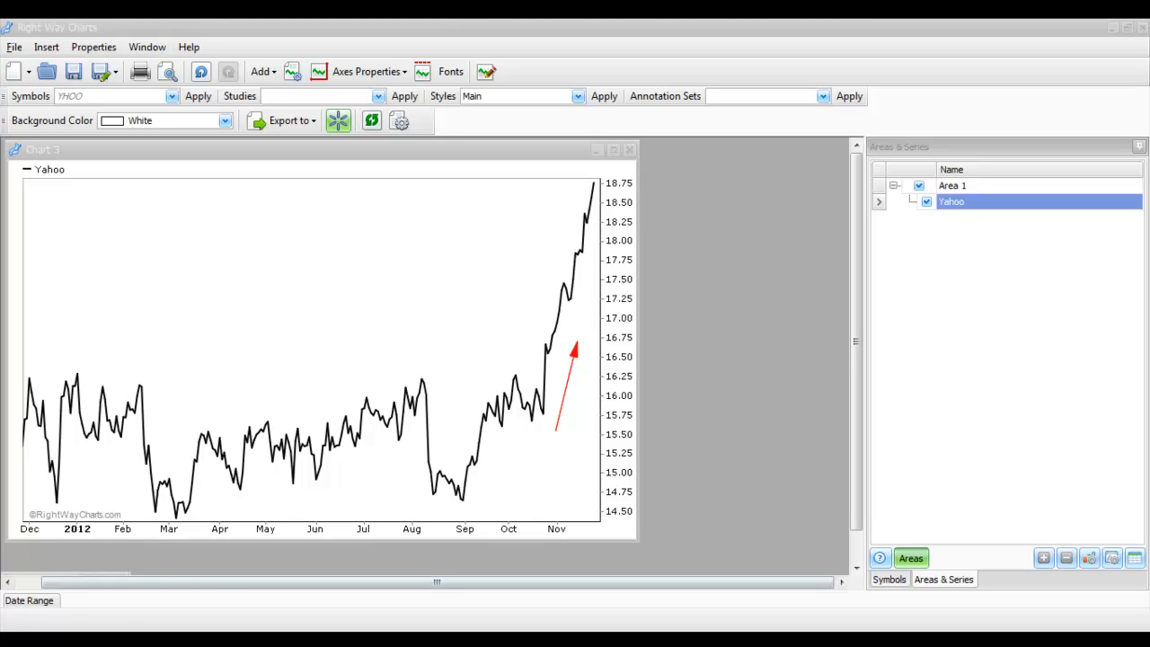
Extend the red arrow line on the Yahoo chart to the right
left_click(563, 402)
right_click(564, 404)
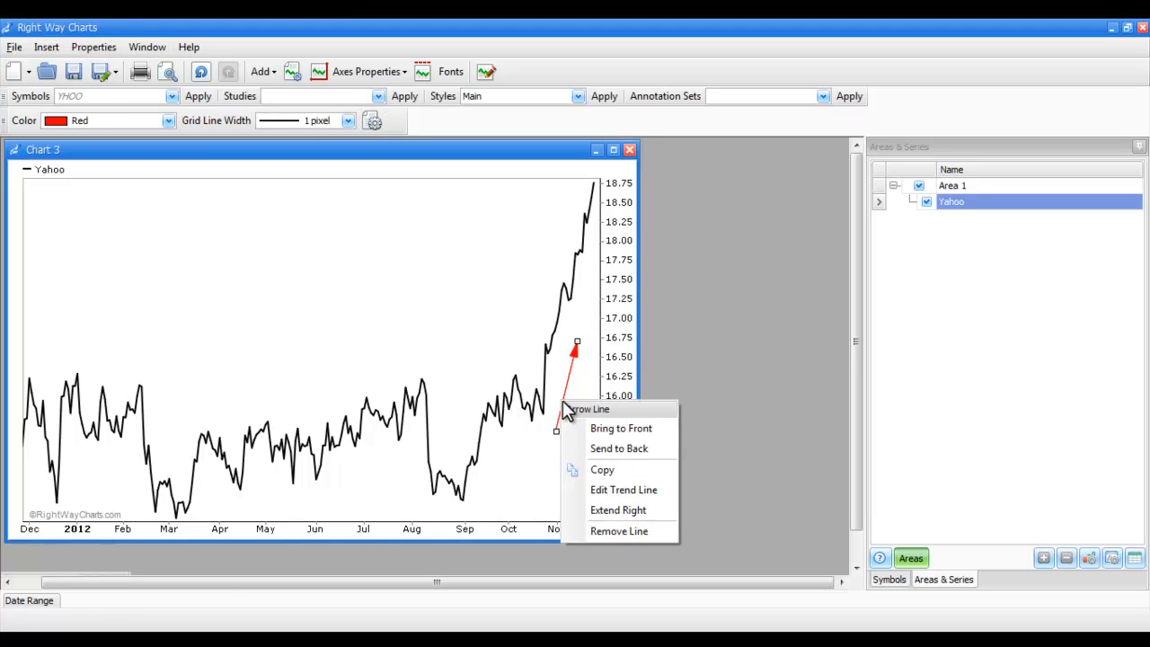
left_click(587, 509)
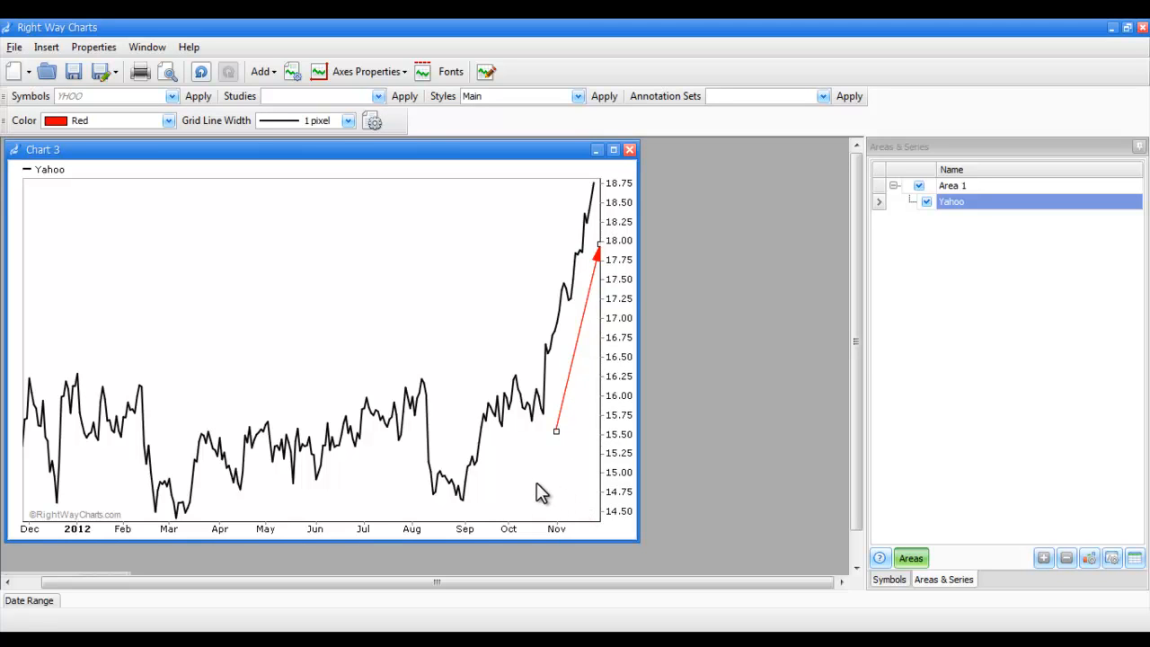
left_click(539, 492)
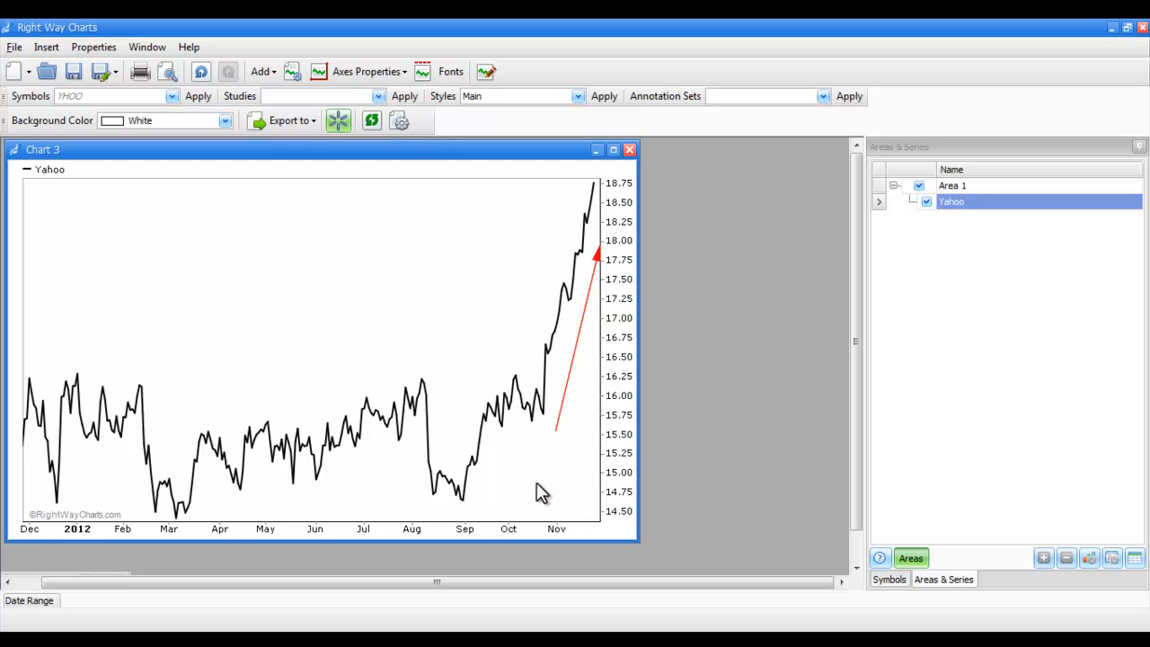
left_click(567, 385)
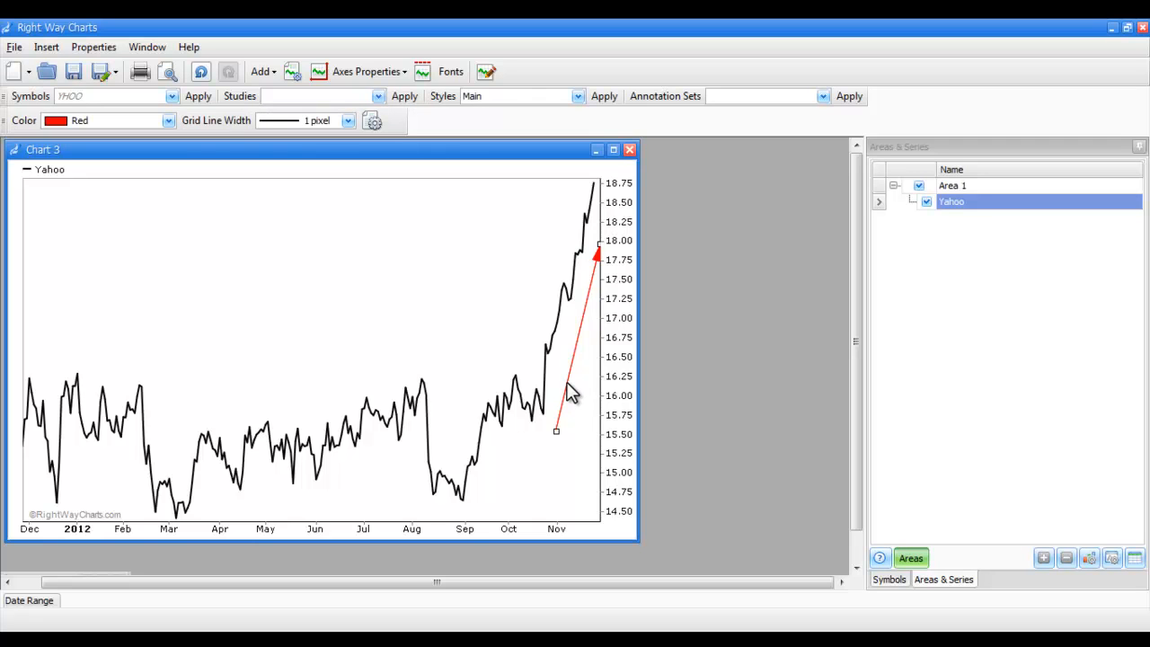
right_click(567, 385)
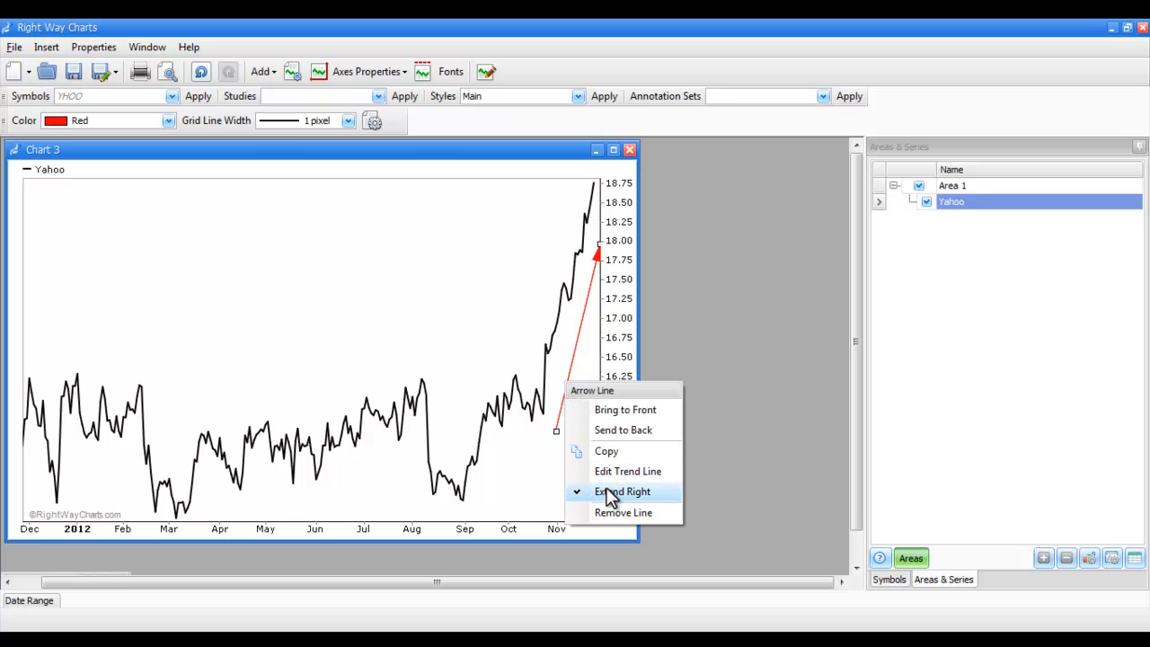
left_click(531, 486)
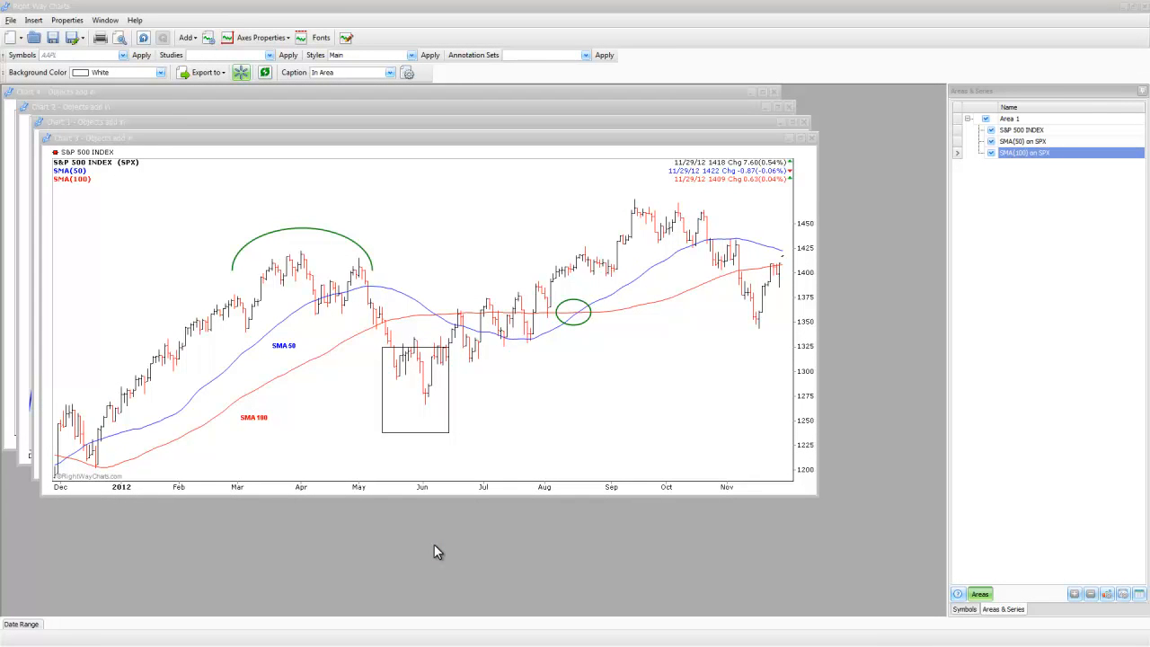
Adjust the rectangle over the June lows and the green ellipse at the August moving-average crossover slightly
left_click(435, 433)
left_click_drag(435, 433, 442, 418)
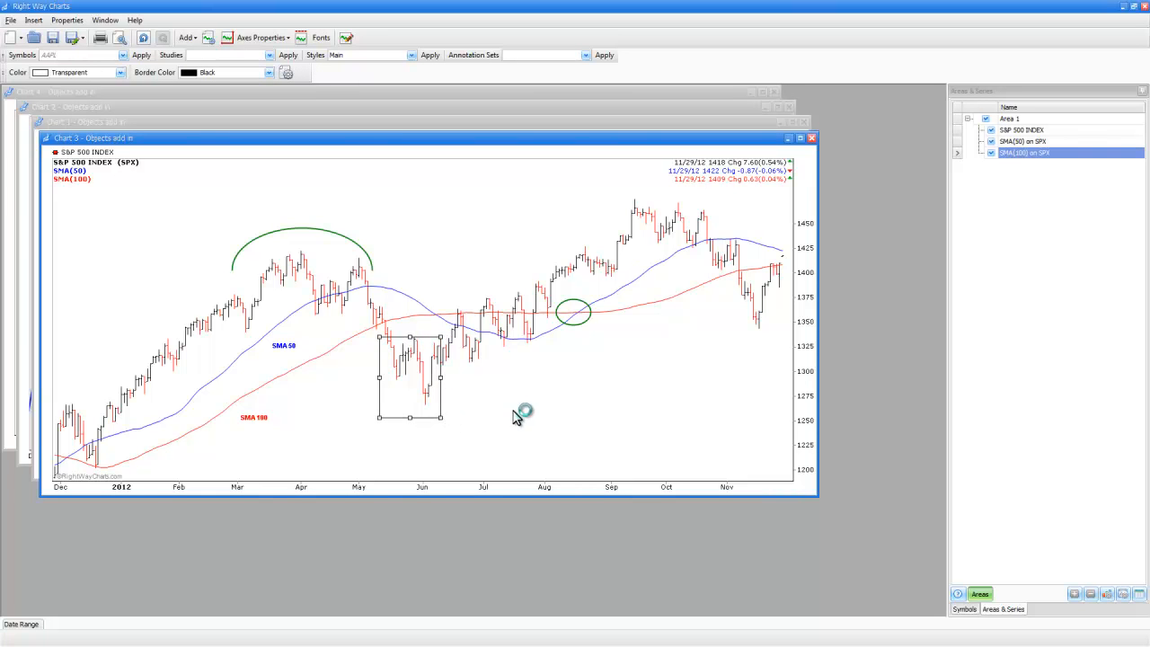
left_click(573, 326)
left_click_drag(595, 329, 600, 335)
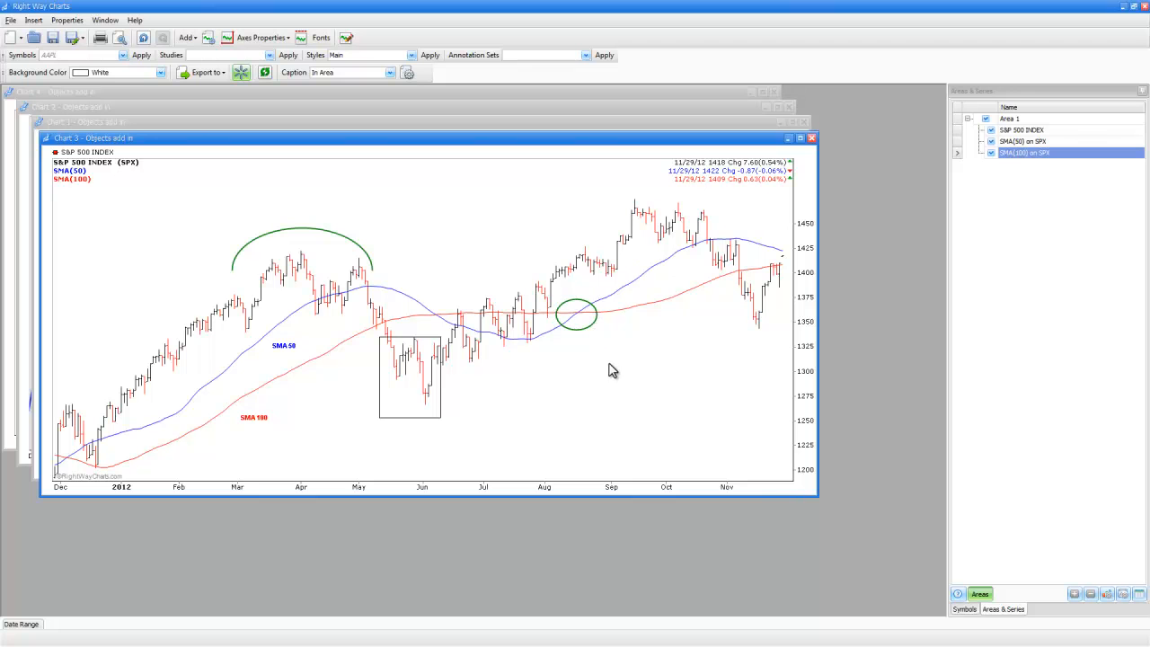
Narrow the green arc above the March–April highs on the S&P chart and nudge the SMA 100 label slightly upward
left_click(353, 241)
left_click_drag(371, 248, 333, 248)
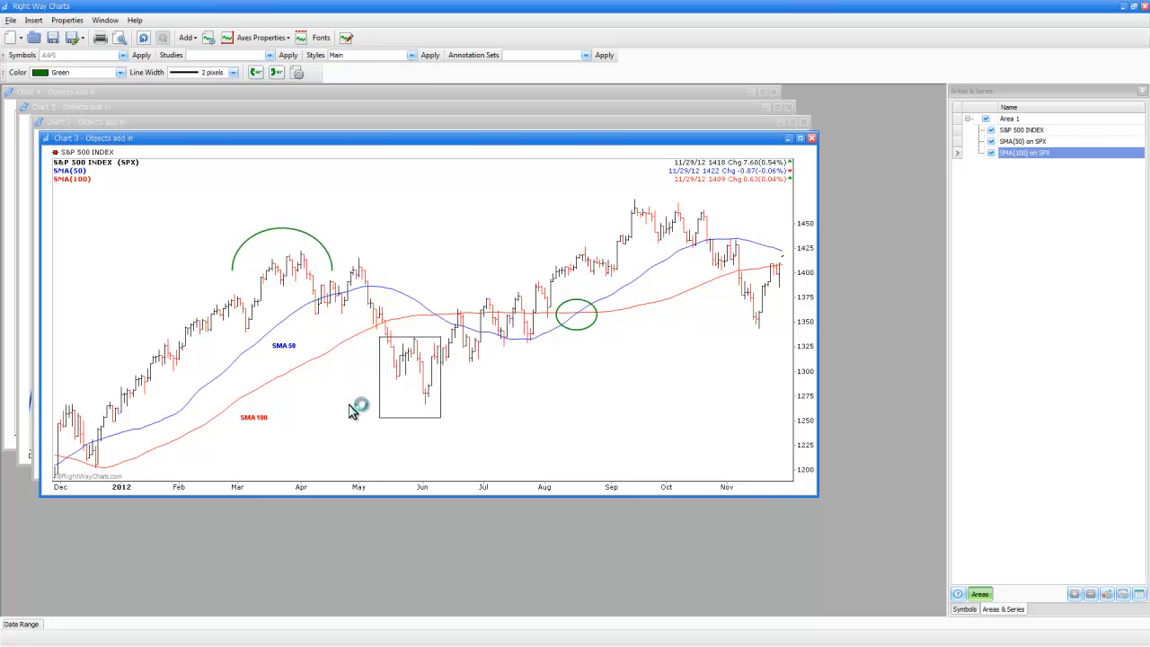
left_click(261, 417)
left_click_drag(254, 417, 268, 403)
left_click(305, 435)
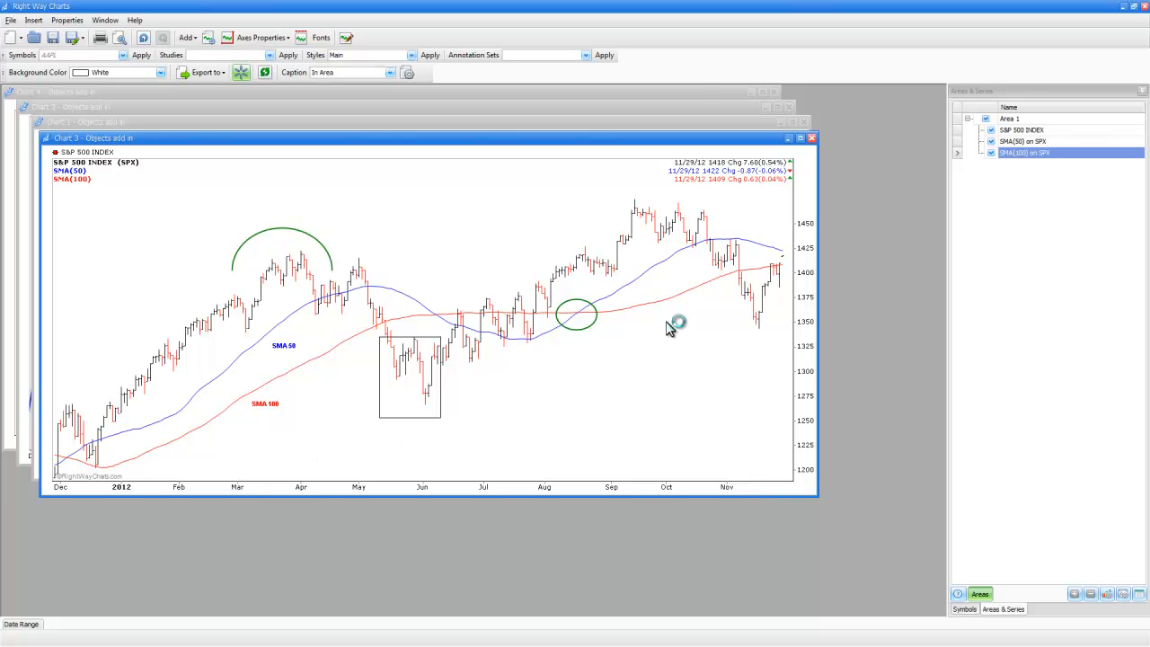
Move the red vertical line on the IBM chart from August to the start of September
left_click(788, 138)
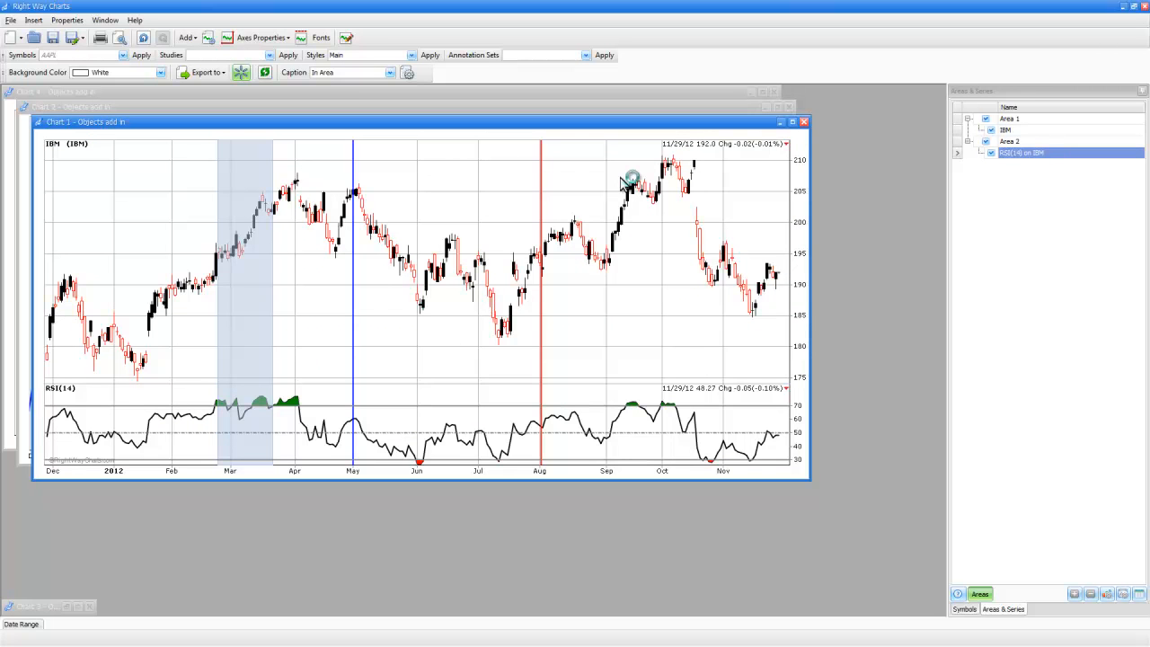
left_click(540, 203)
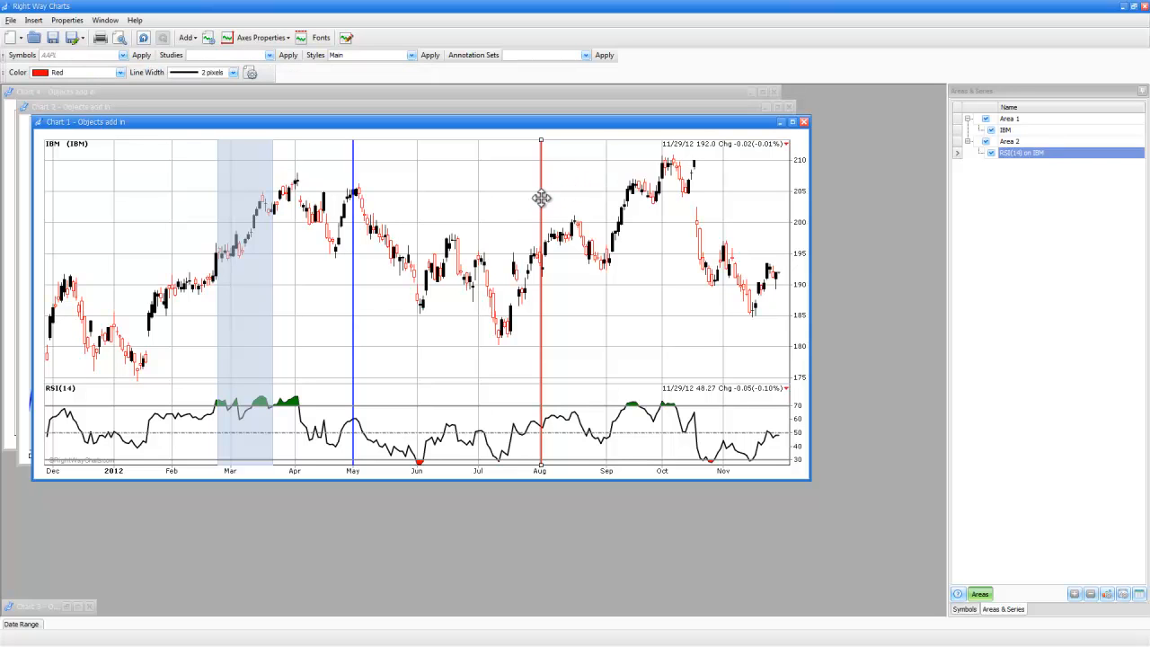
left_click_drag(540, 199, 607, 206)
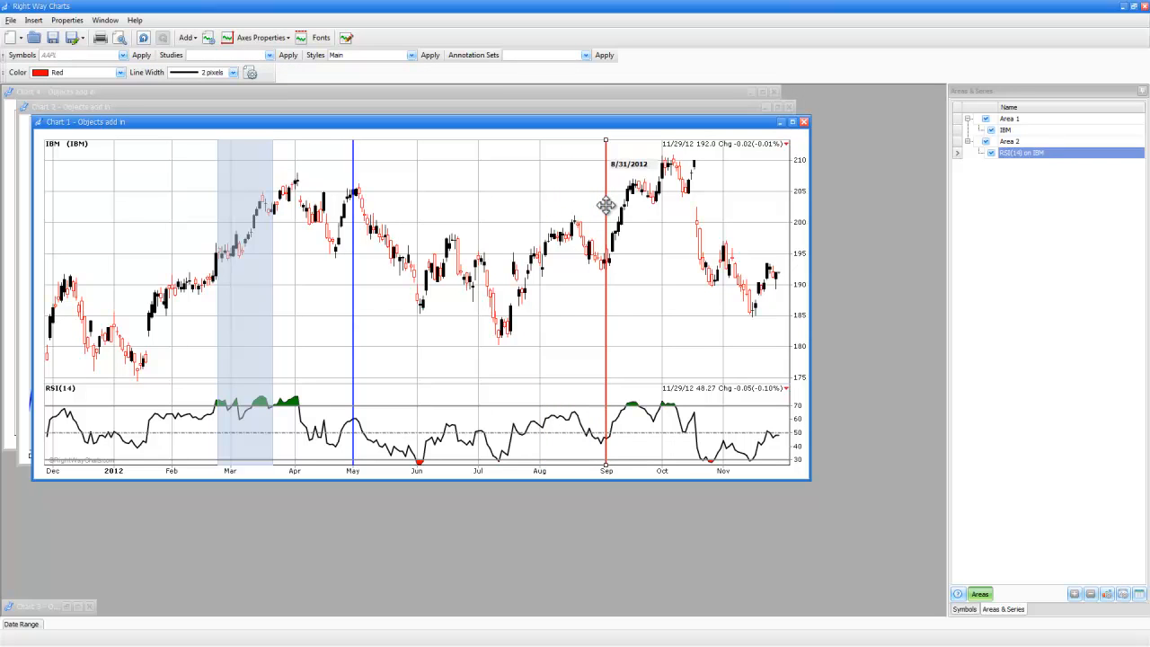
Widen the shaded highlight band on the IBM chart so its right edge reaches early April
left_click(249, 249)
mouse_move(249, 249)
left_mouse_down()
mouse_move(264, 248)
mouse_move(249, 251)
left_mouse_up()
left_click_drag(268, 306, 301, 306)
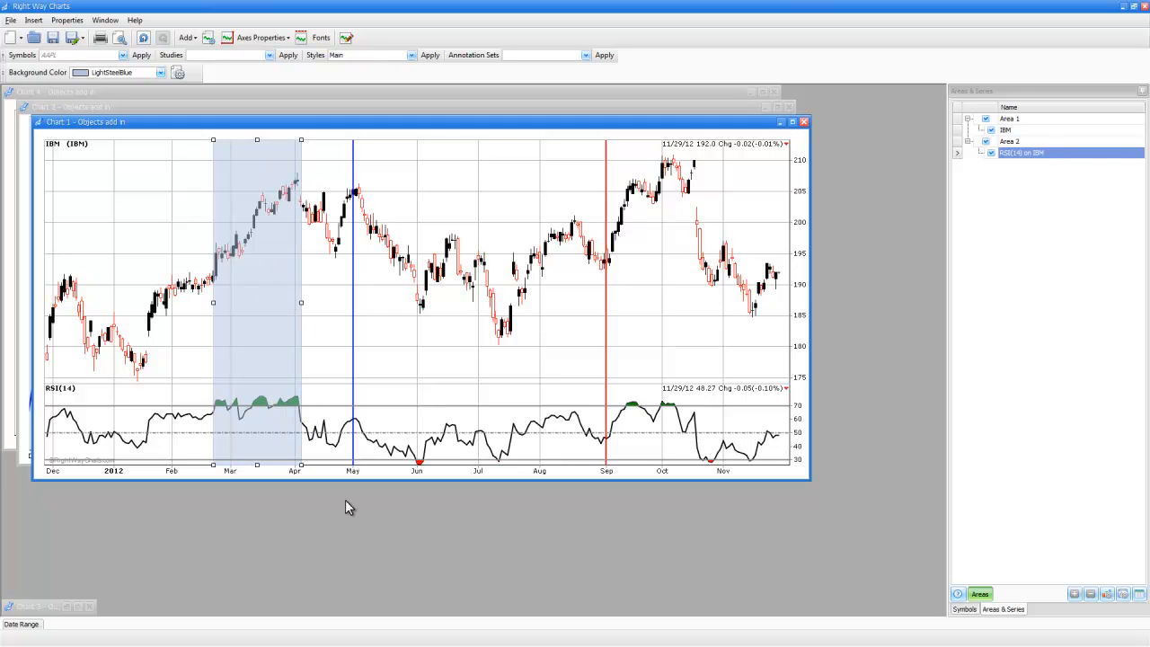
Enlarge the Right Way Charts logo on the Google chart and move it toward the upper-left corner
left_click(780, 122)
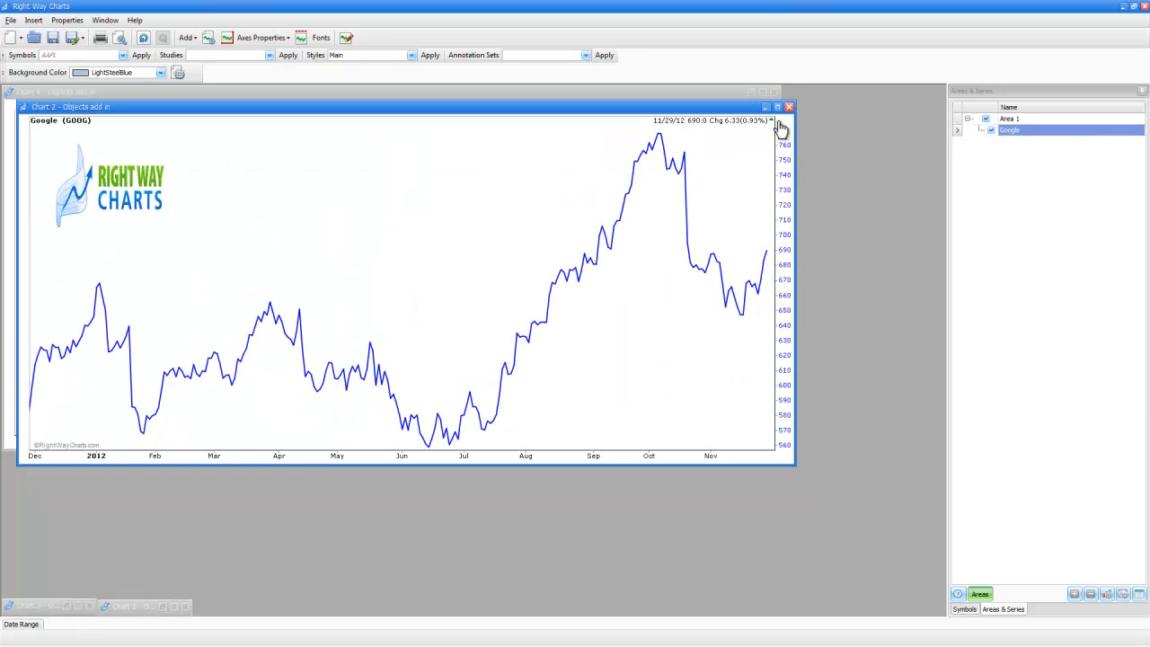
left_click(128, 193)
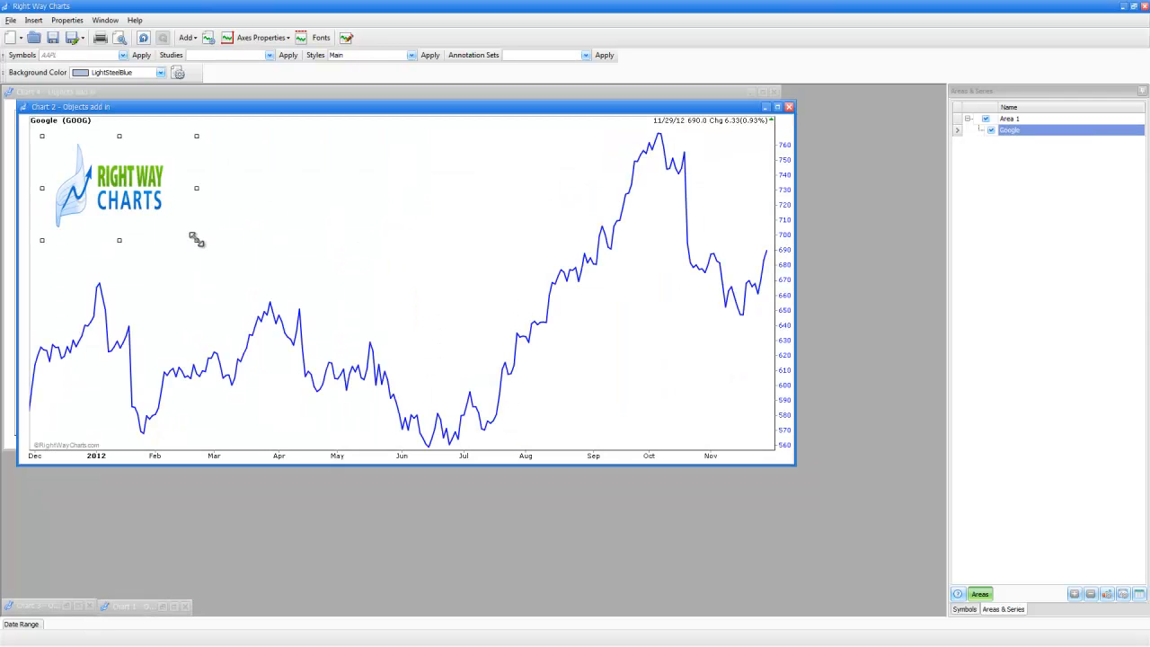
left_click_drag(195, 239, 231, 261)
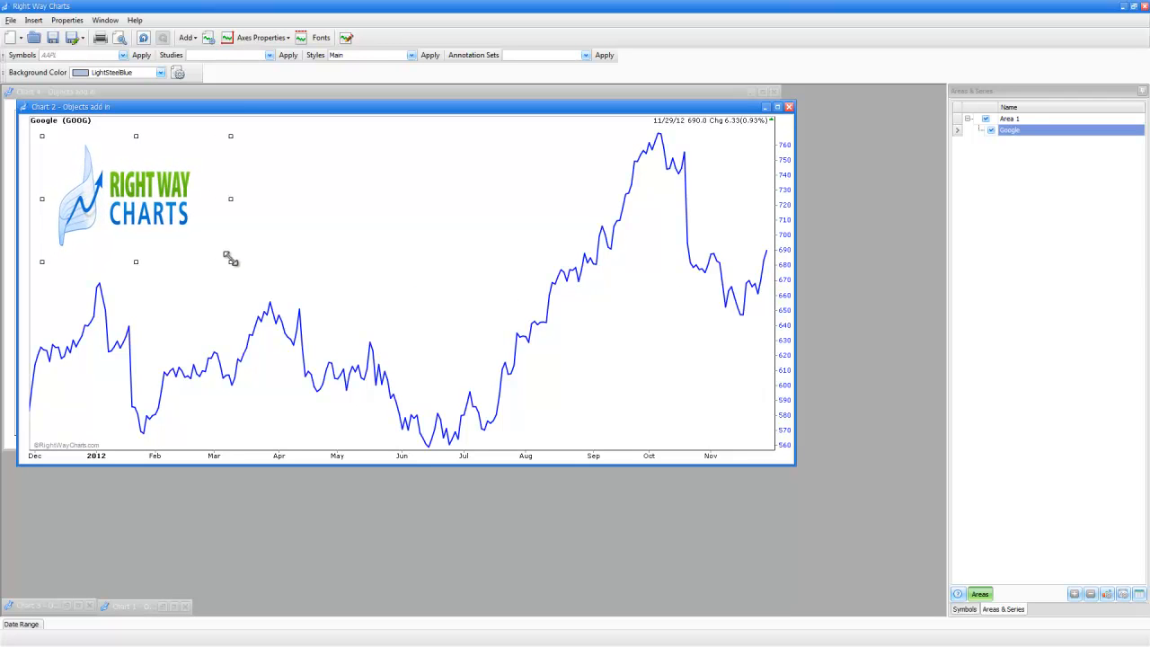
left_click_drag(162, 205, 152, 192)
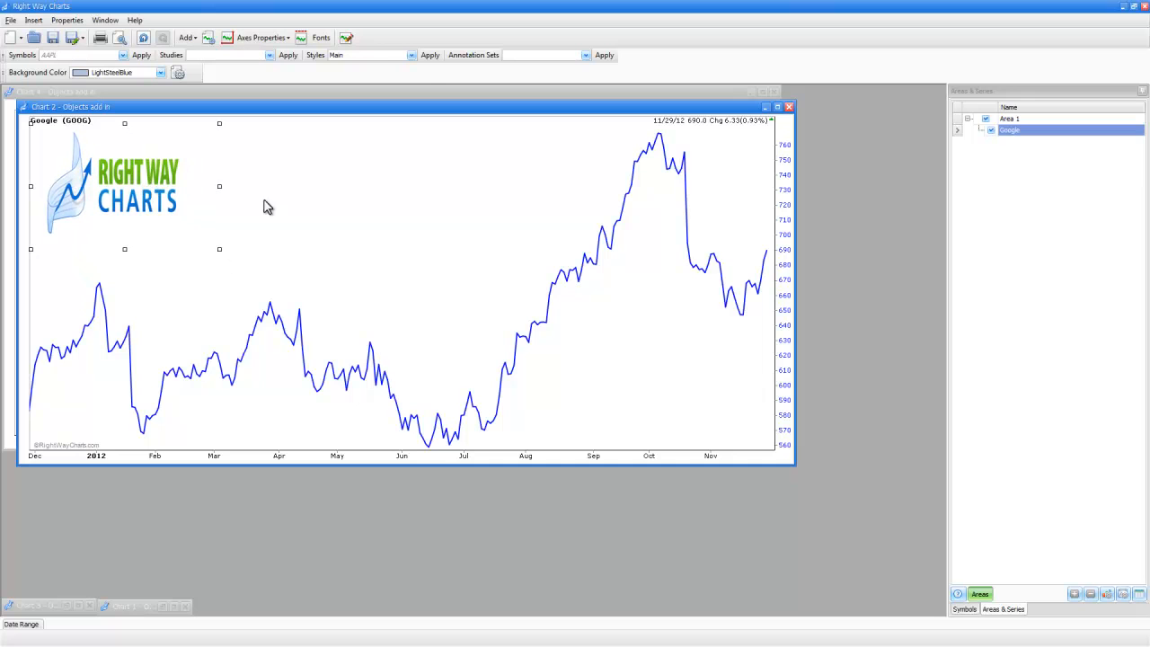
left_click(460, 187)
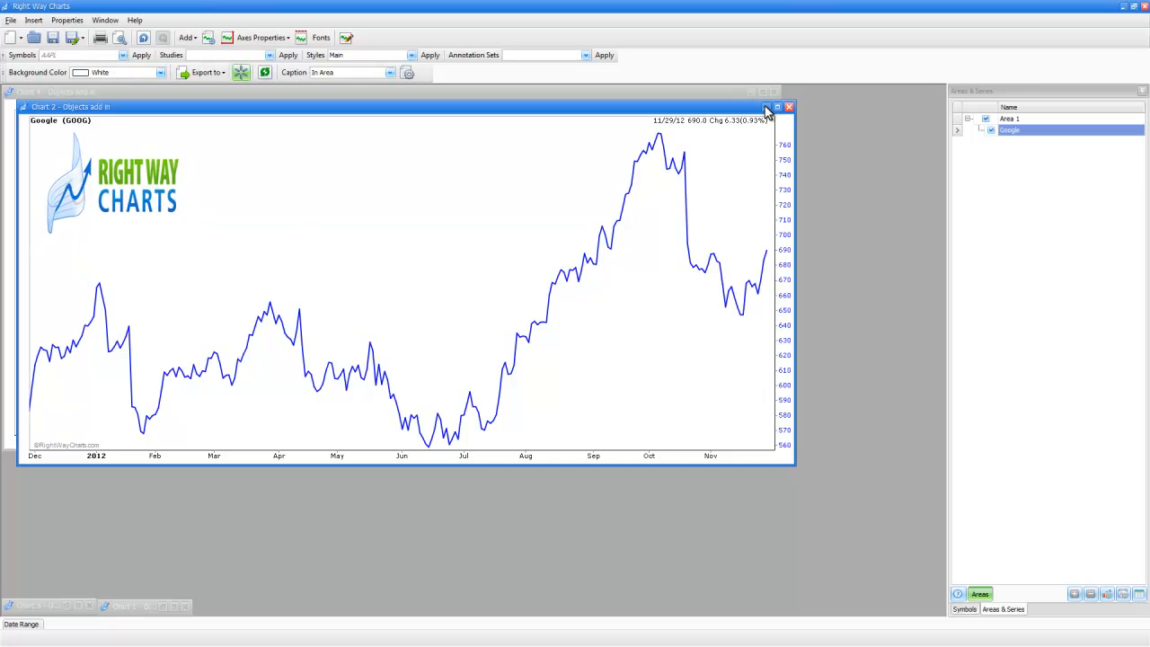
left_click(766, 108)
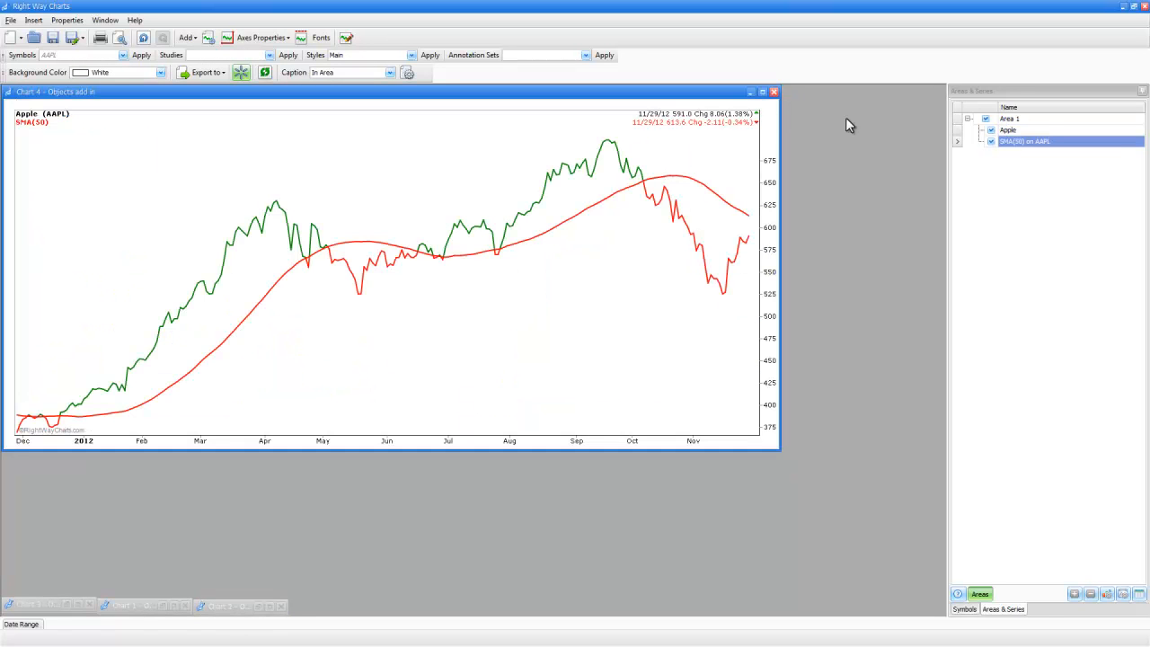